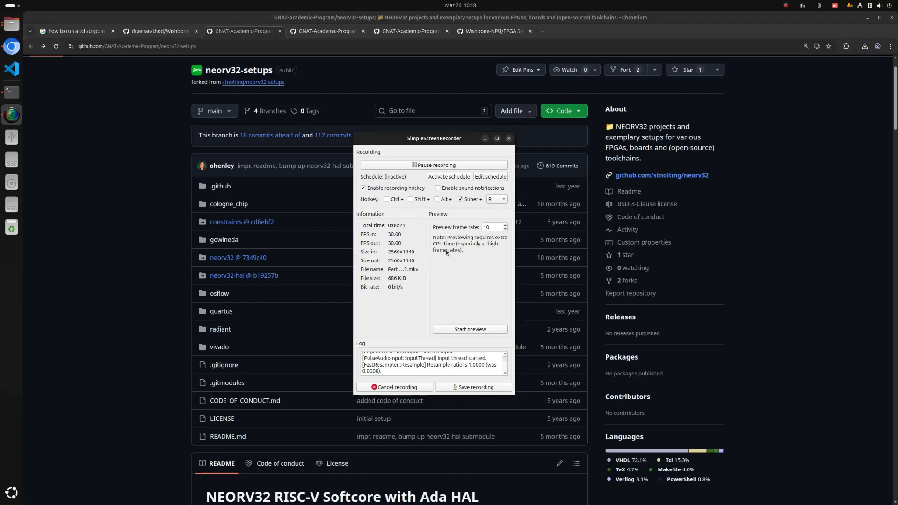
# Download the GNAT-Academic-Program neorv32-setups repository from its main branch as a ZIP archive.
pyautogui.moveTo(429, 139); pyautogui.dragTo(700, 156)
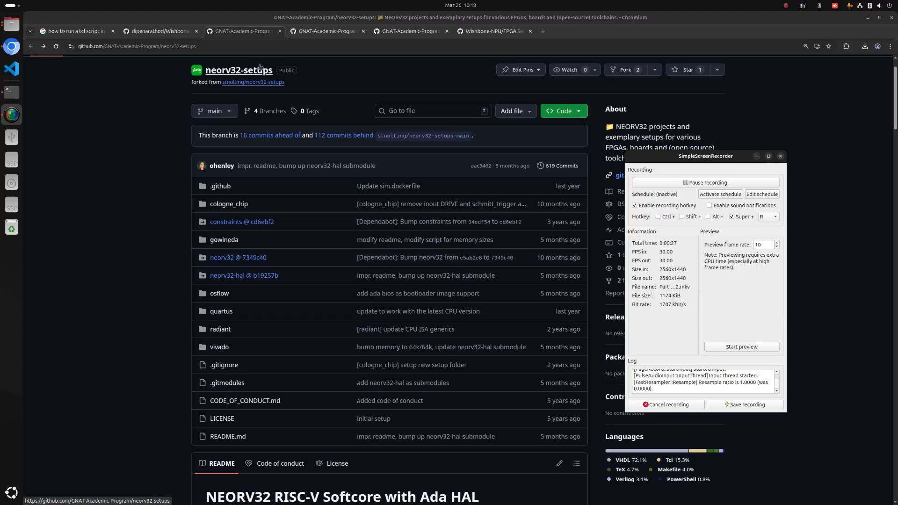
pyautogui.click(565, 111)
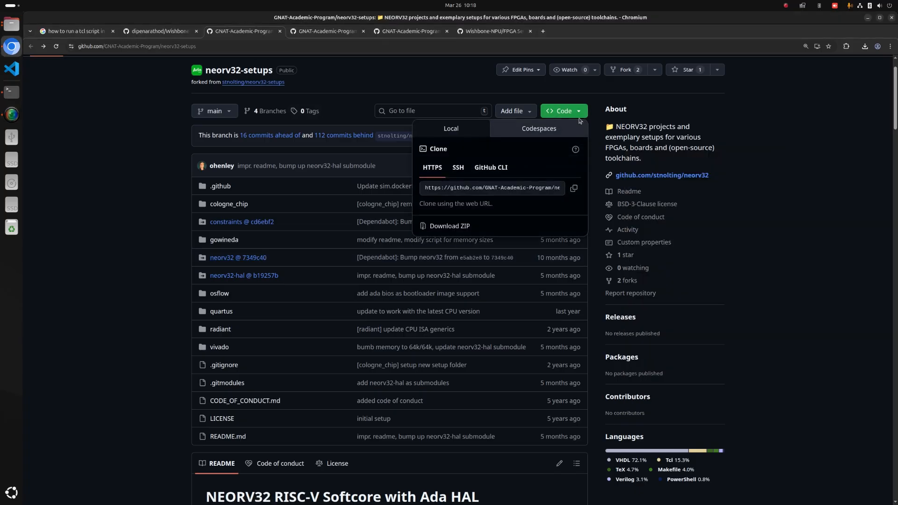
pyautogui.click(453, 227)
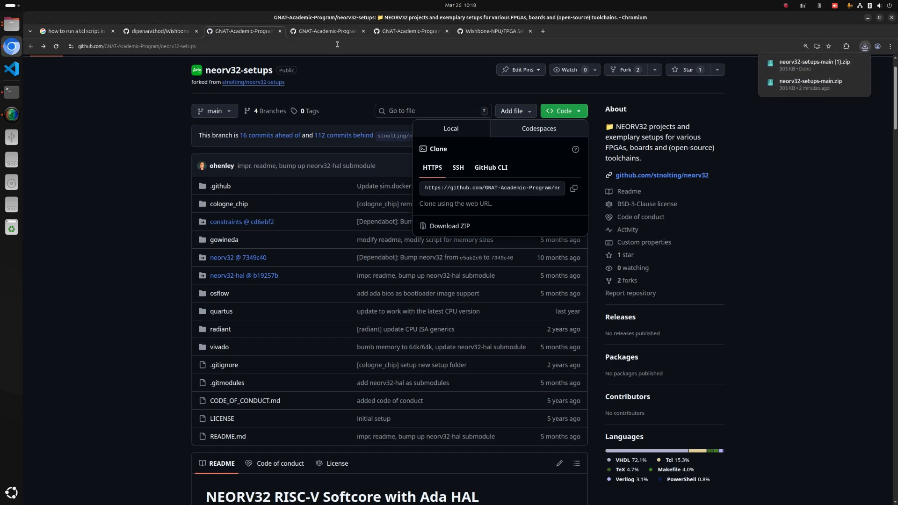
pyautogui.click(321, 35)
pyautogui.click(227, 33)
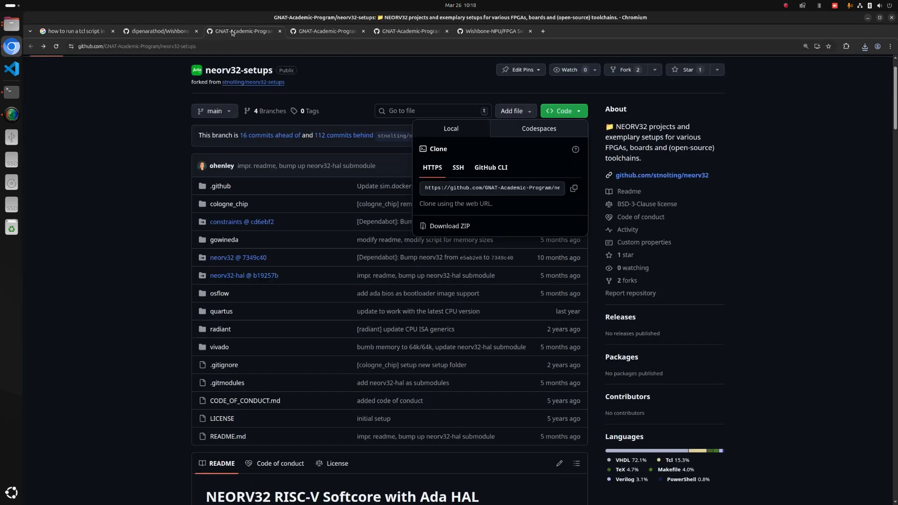
# Open the neorv32 @ 7349c40 submodule in its own browser tab and download it as a ZIP archive.
pyautogui.rightClick(238, 262)
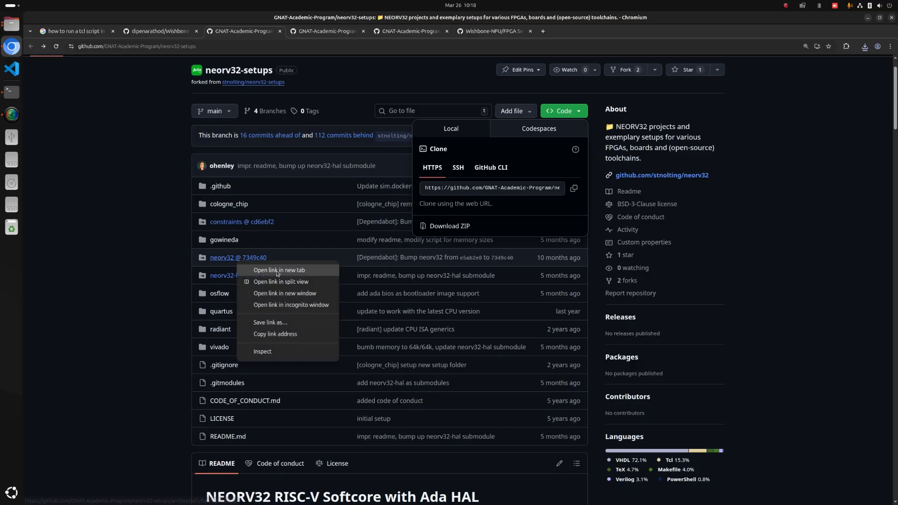
pyautogui.click(261, 270)
pyautogui.click(393, 33)
pyautogui.moveTo(393, 33); pyautogui.dragTo(343, 31)
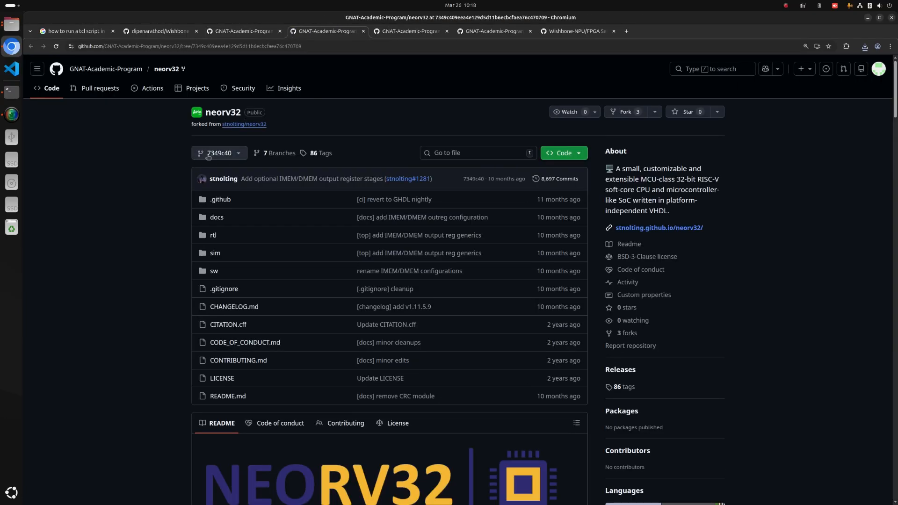
pyautogui.click(564, 153)
pyautogui.click(450, 268)
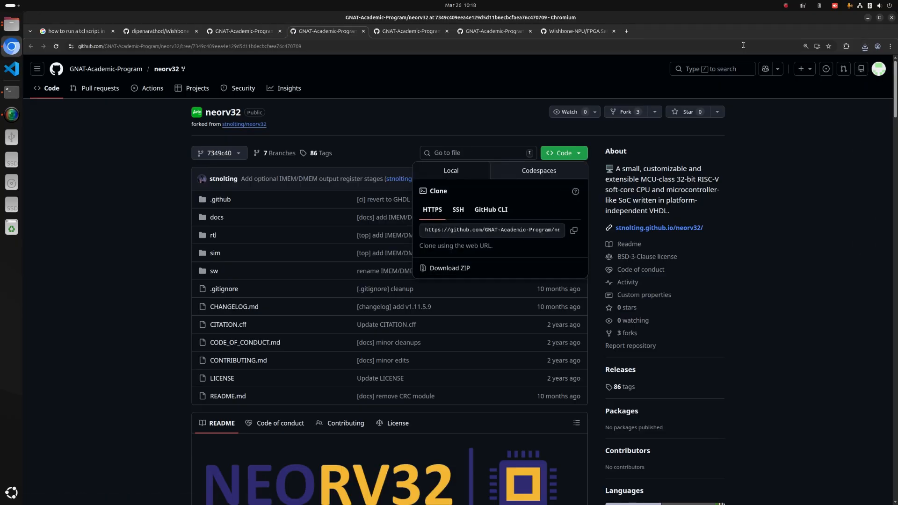
# Open the neorv32-hal @ b19257b submodule from neorv32-setups in a new browser tab and download it as a ZIP archive.
pyautogui.click(262, 33)
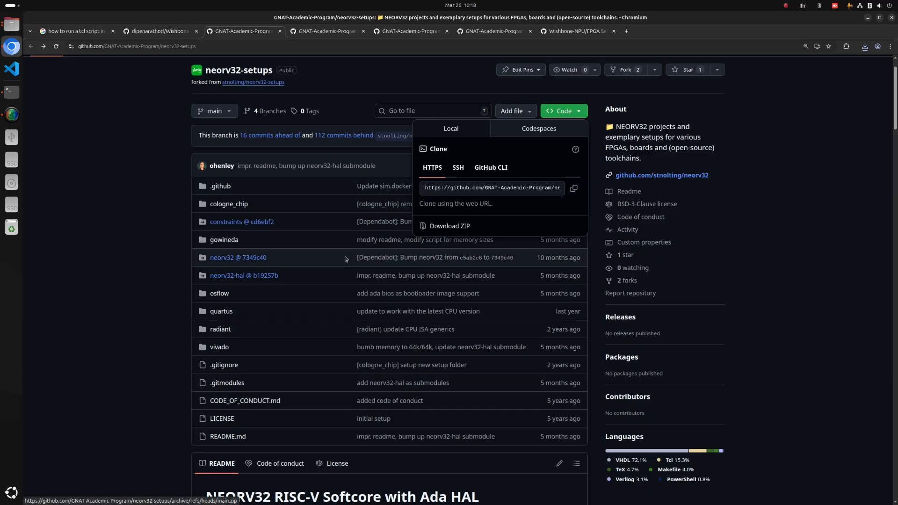
pyautogui.rightClick(244, 318)
pyautogui.click(269, 326)
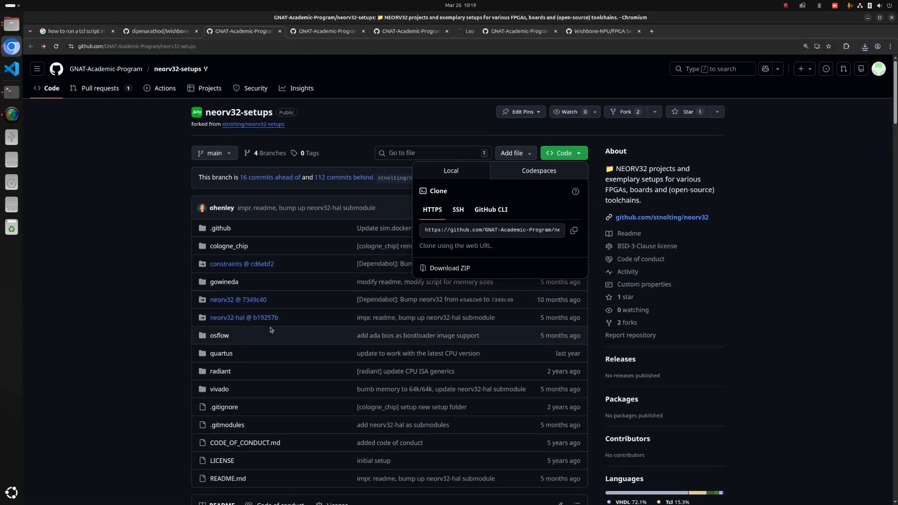
pyautogui.click(487, 31)
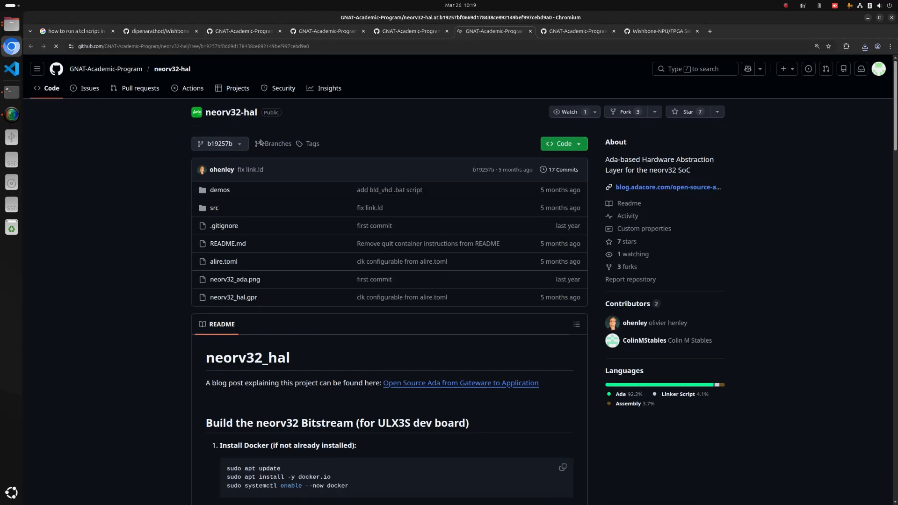
pyautogui.click(575, 144)
pyautogui.click(450, 258)
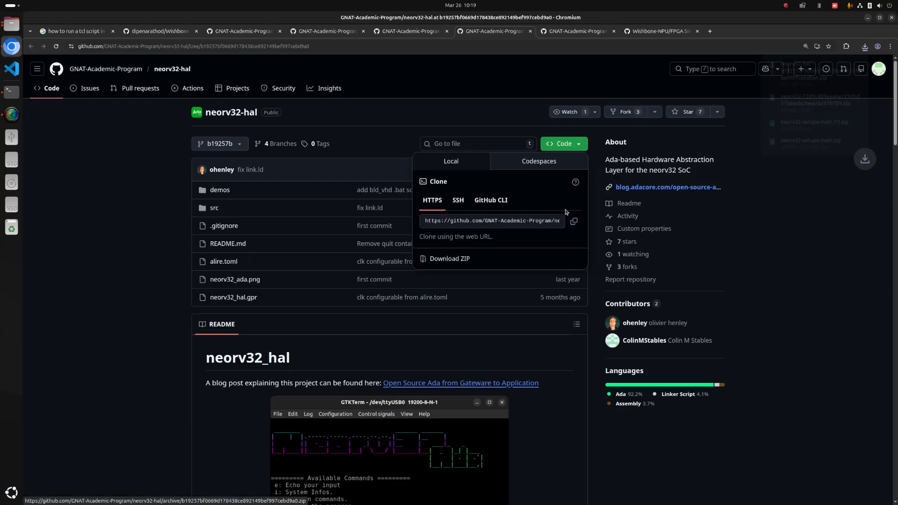
# Switch to the Files app and extract neorv32-setups-main (1).zip in the Downloads folder.
pyautogui.moveTo(845, 98)
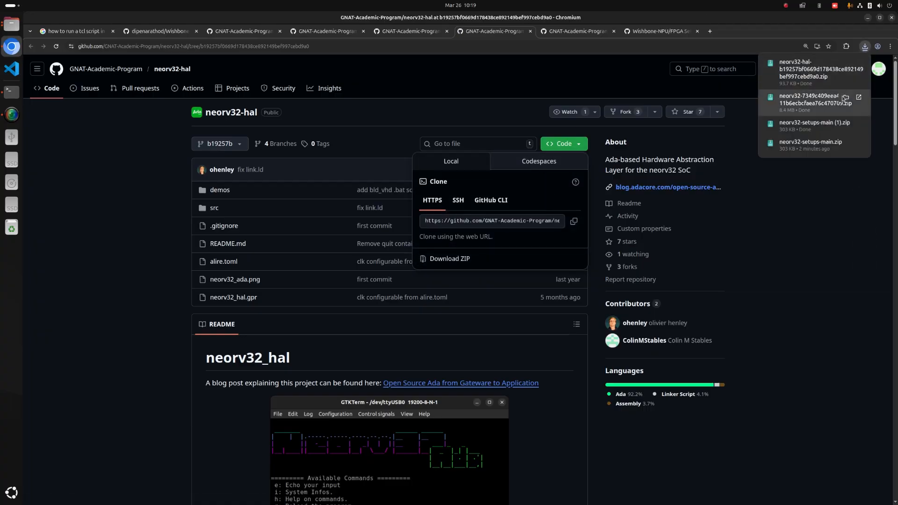
pyautogui.click(849, 125)
pyautogui.click(82, 57)
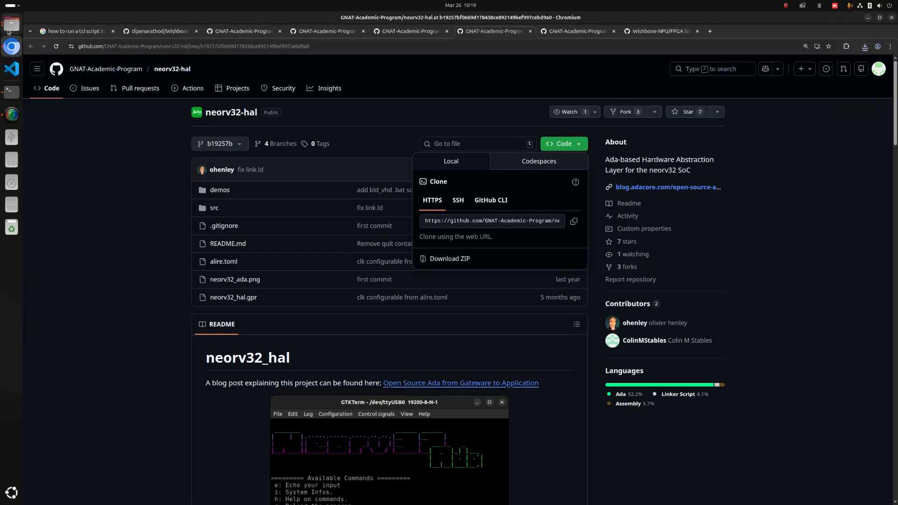
pyautogui.click(12, 25)
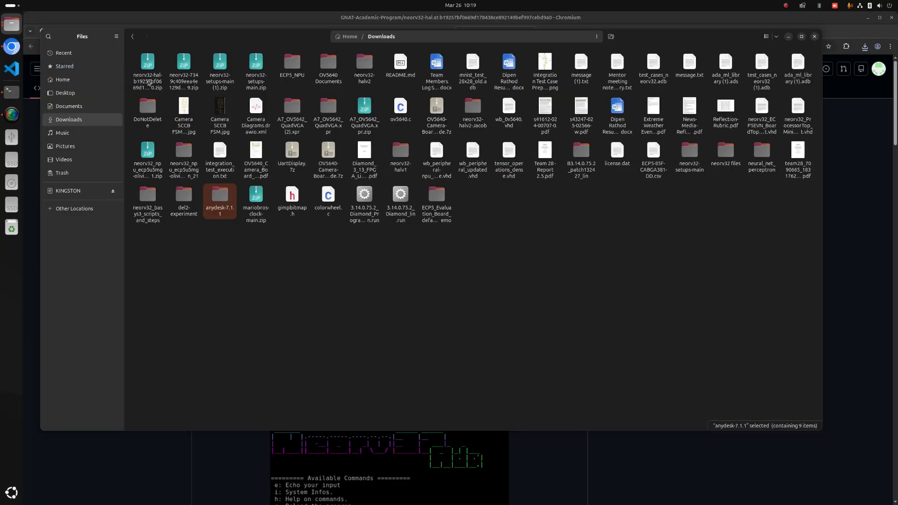
pyautogui.click(220, 68)
pyautogui.rightClick(220, 62)
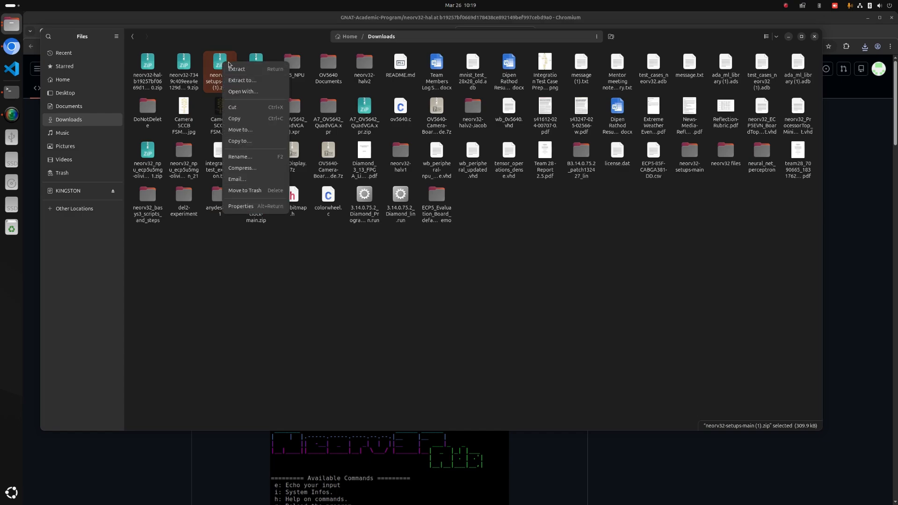
pyautogui.click(237, 69)
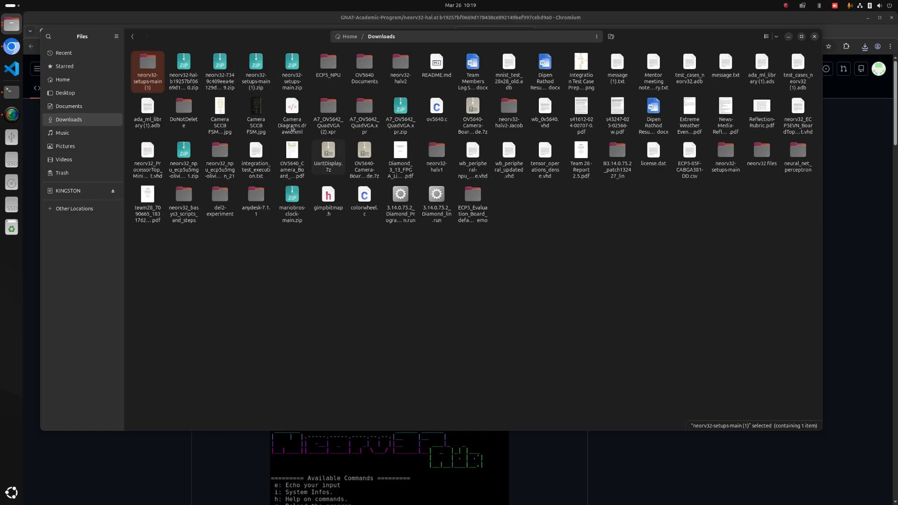
# Check the neorv32 subfolder inside the extracted neorv32-setups-main folder, then return to Downloads.
pyautogui.doubleClick(152, 69)
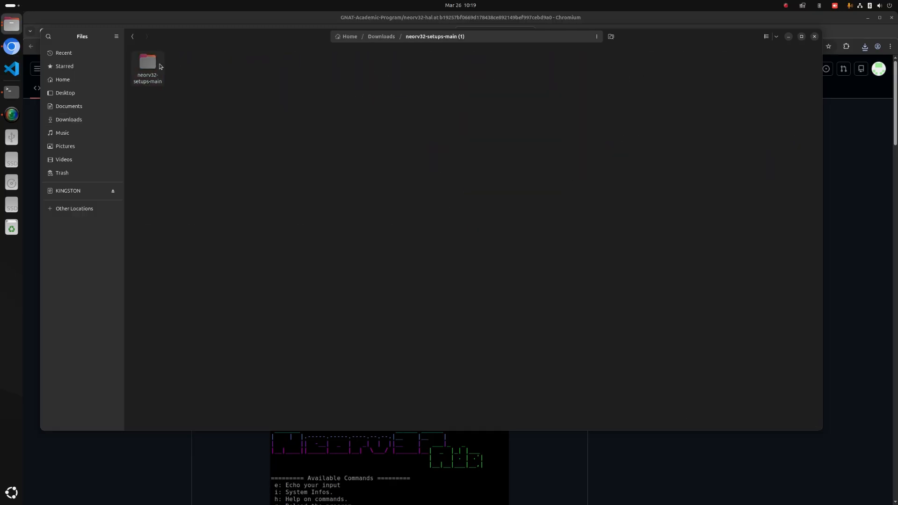
pyautogui.doubleClick(152, 69)
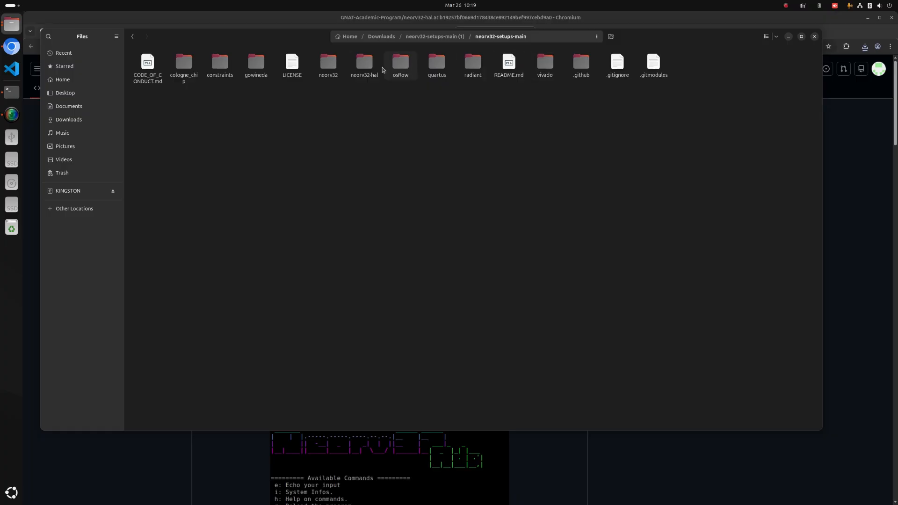
pyautogui.doubleClick(331, 67)
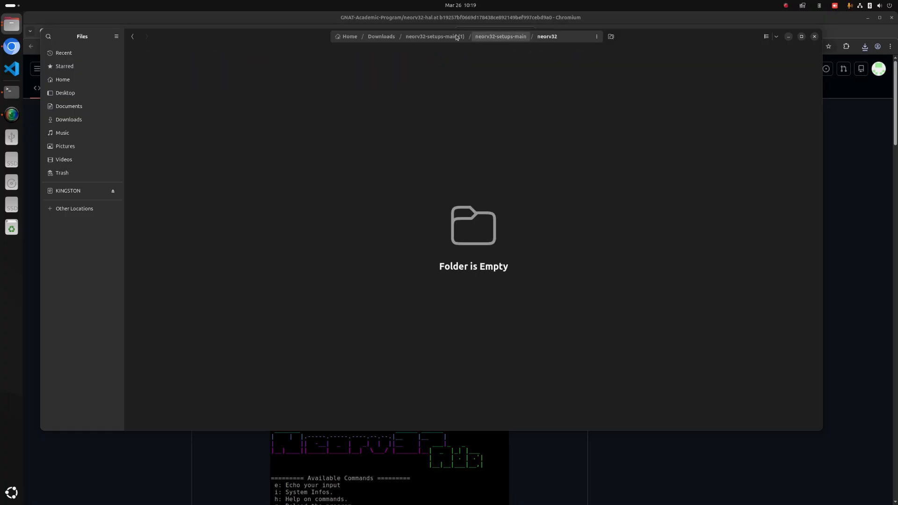
pyautogui.click(435, 37)
pyautogui.click(381, 37)
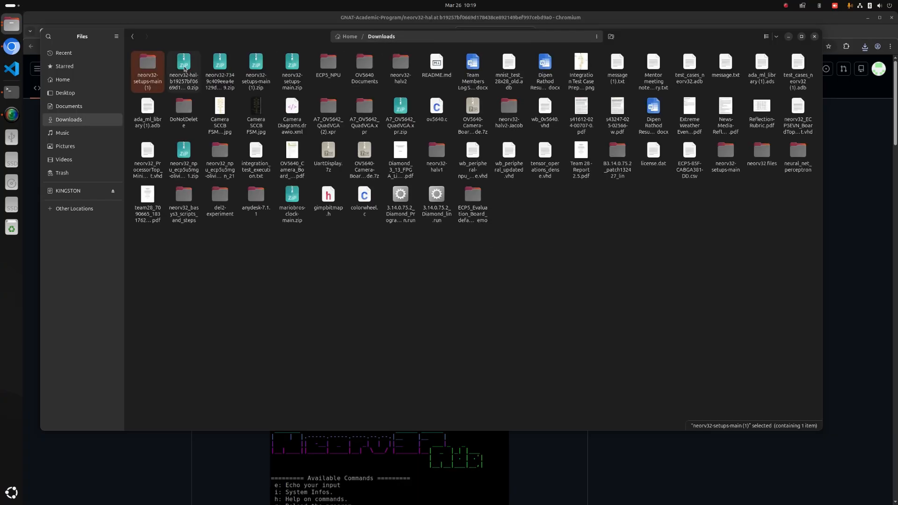
# Extract the downloaded neorv32-7349c40 ZIP archive in Downloads and open the extracted folder.
pyautogui.rightClick(226, 68)
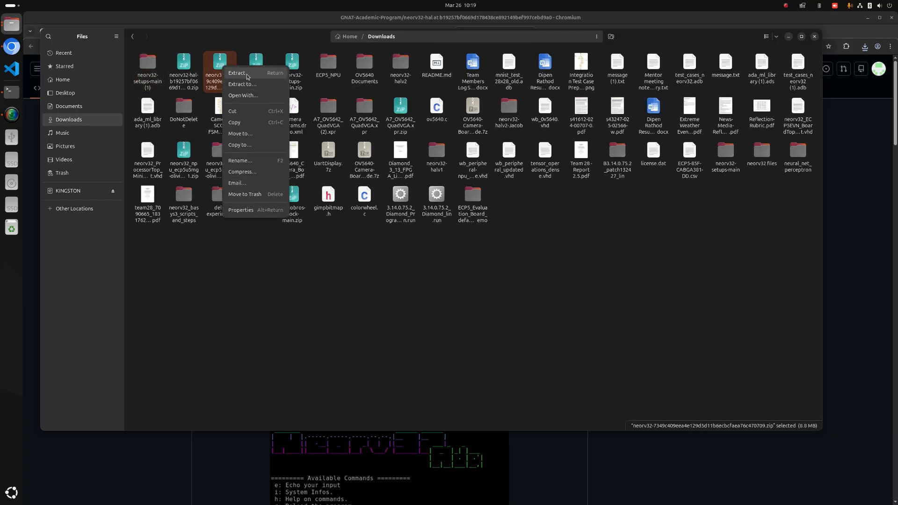
pyautogui.click(241, 73)
pyautogui.doubleClick(290, 195)
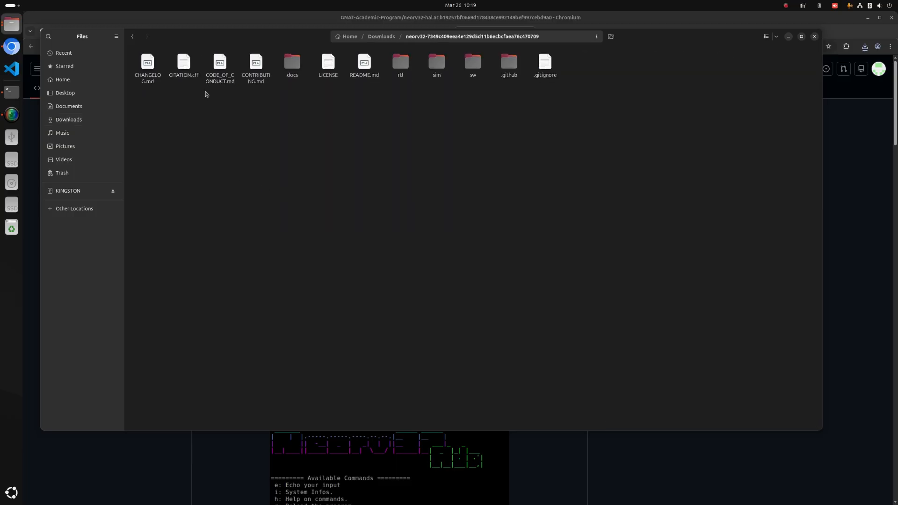
# Copy everything from the extracted neorv32-7349c40 folder into the neorv32 subfolder of neorv32-setups-main.
pyautogui.hotkey('ctrl', 'a')
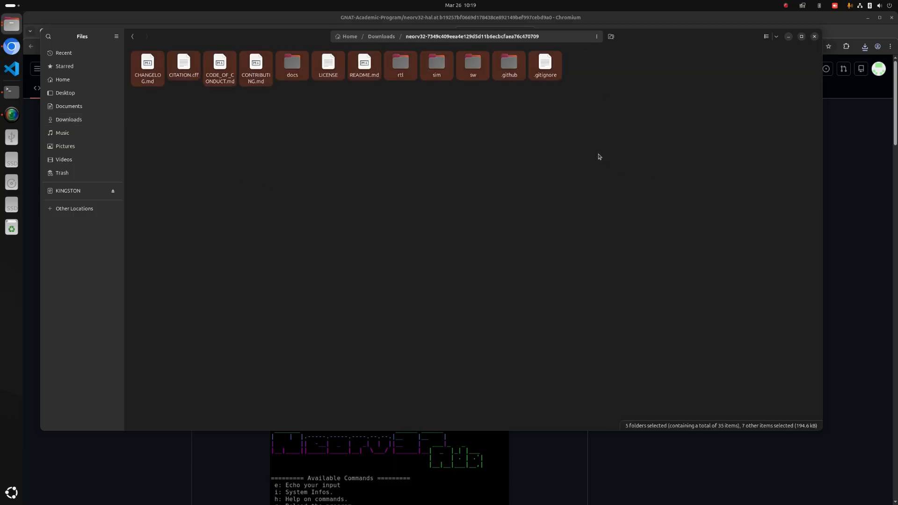
pyautogui.click(381, 36)
pyautogui.click(292, 204)
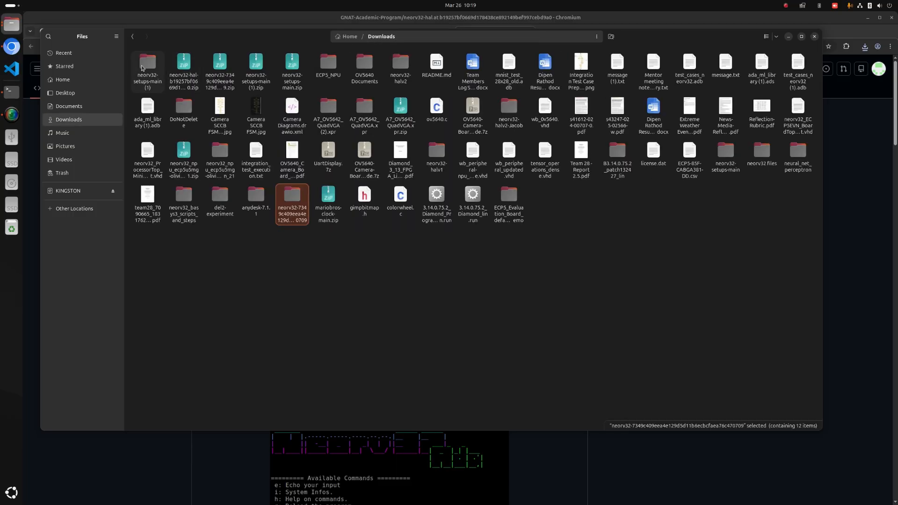
pyautogui.doubleClick(292, 204)
pyautogui.doubleClick(149, 68)
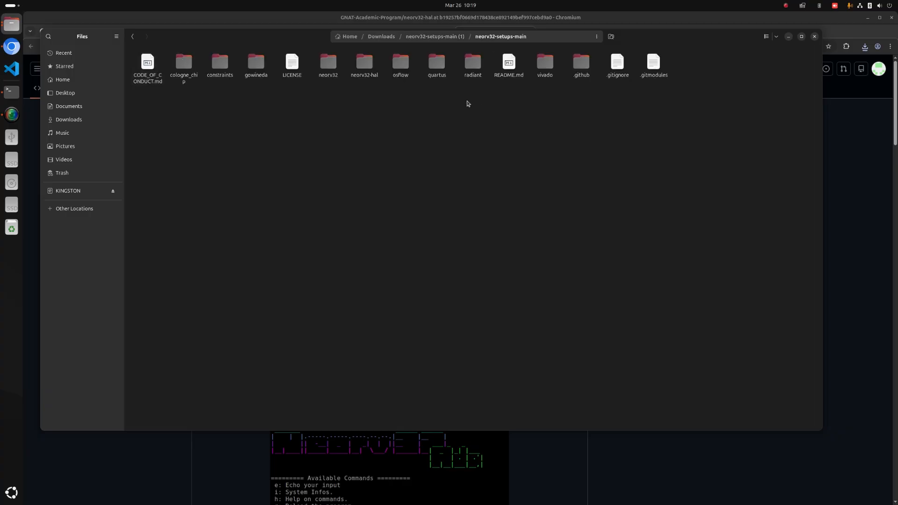
pyautogui.click(334, 70)
pyautogui.doubleClick(334, 70)
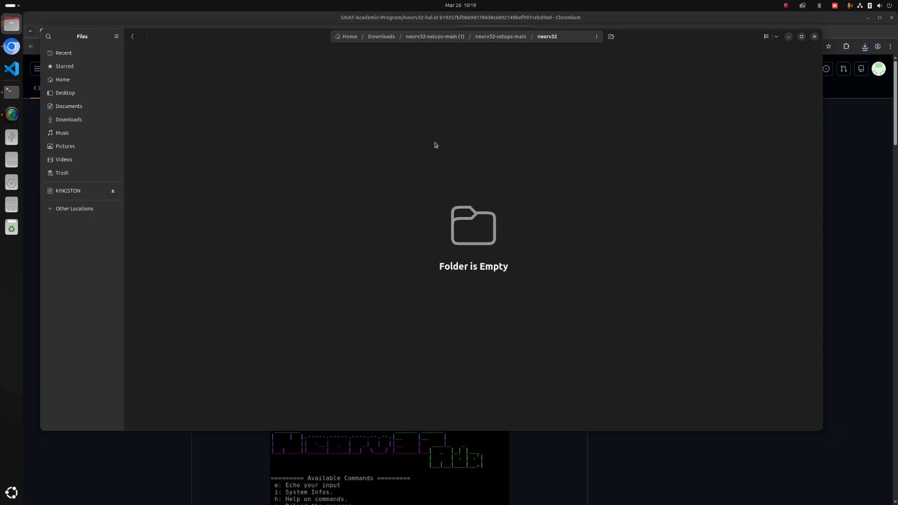
pyautogui.hotkey('ctrl', 'a')
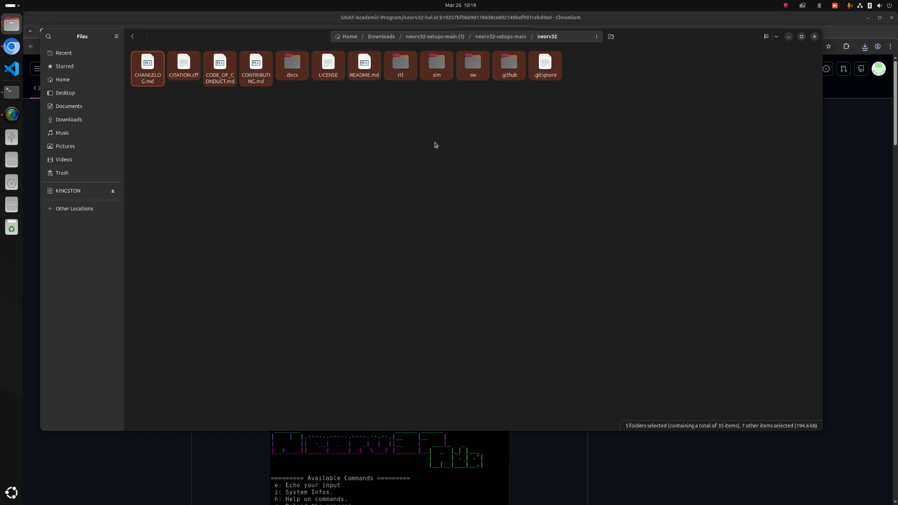
pyautogui.click(435, 145)
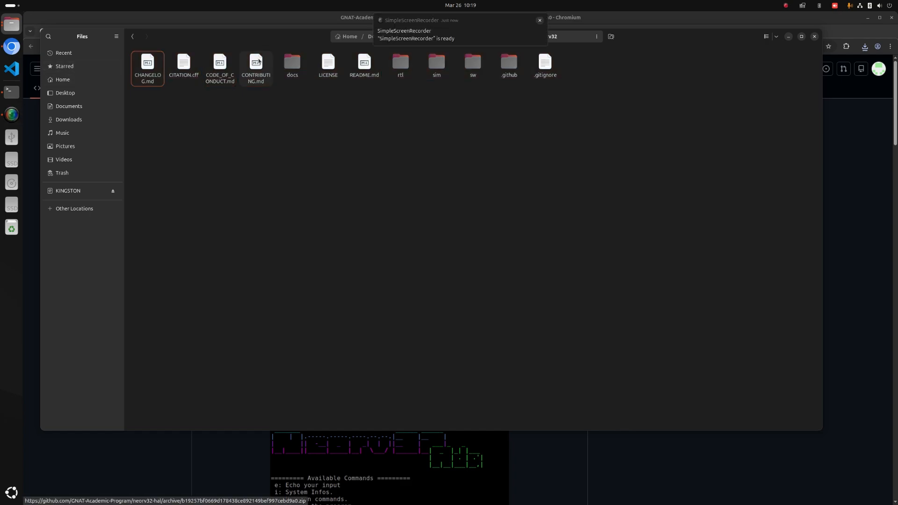
# Review the contents of the neorv32 subfolder inside neorv32-setups-main.
pyautogui.click(472, 39)
pyautogui.moveTo(702, 165); pyautogui.dragTo(461, 132)
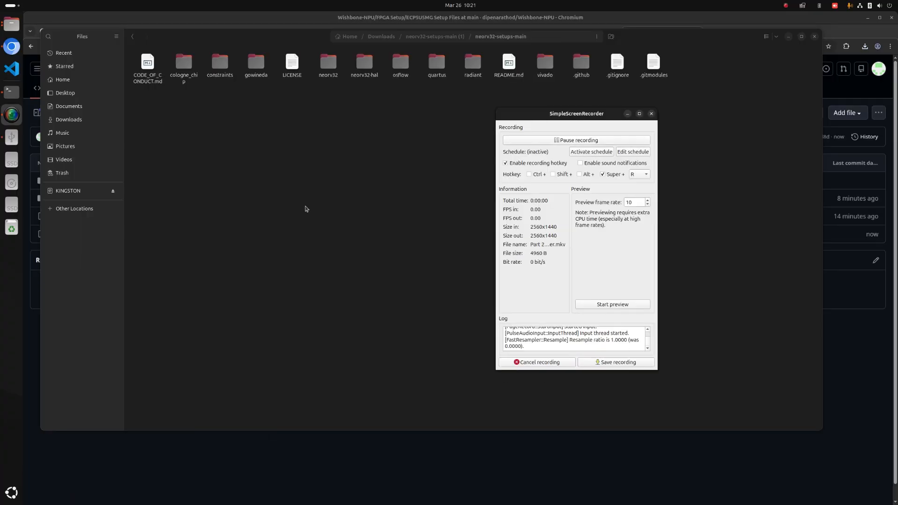
pyautogui.click(326, 72)
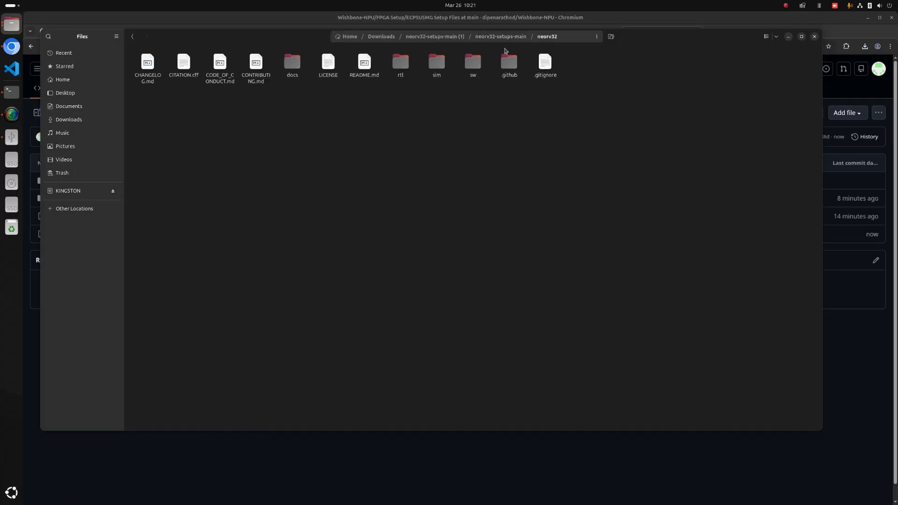
# Create a new folder named lattice in the neorv32-setups-main folder.
pyautogui.rightClick(337, 172)
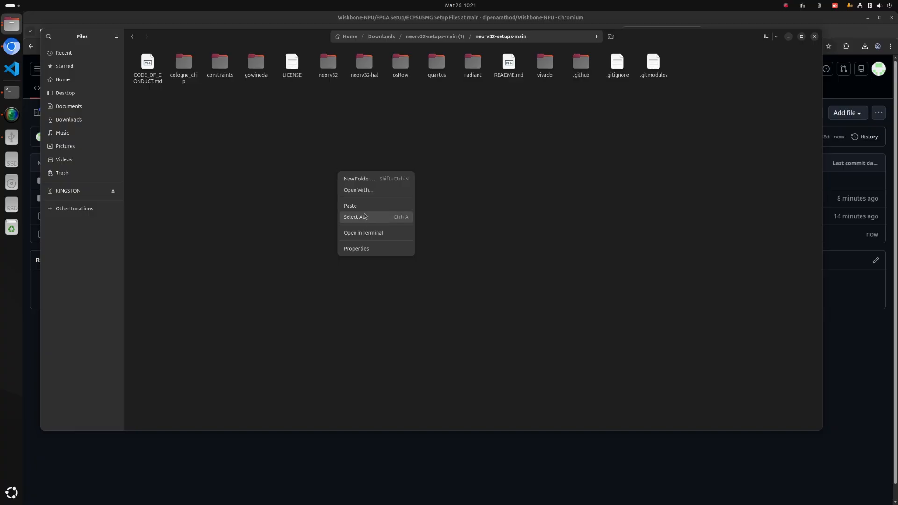
pyautogui.click(381, 179)
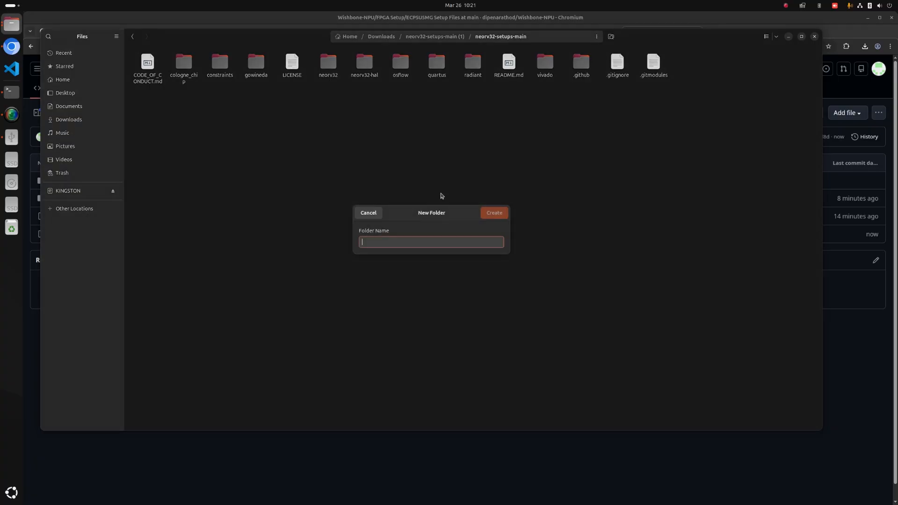
pyautogui.write('lattice')
pyautogui.press('Return')
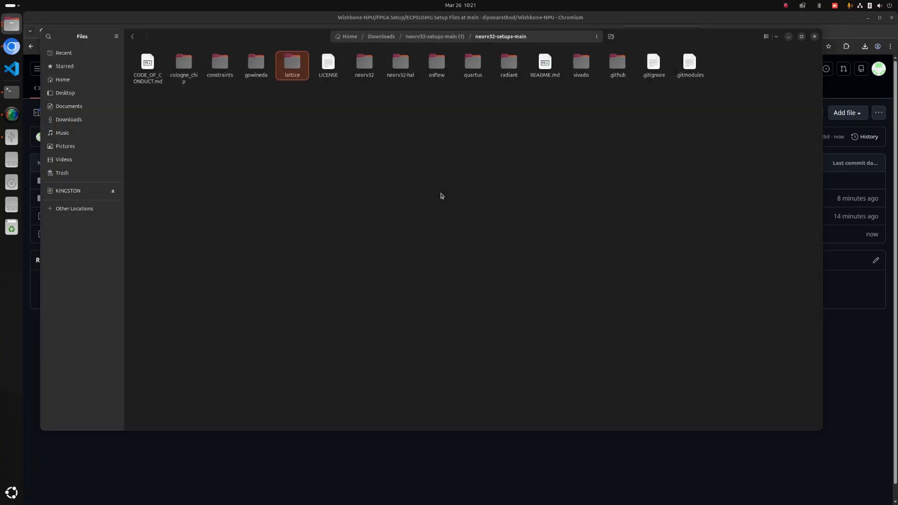
# Create a new folder named ECP5_NEORV32 inside the lattice folder and open it.
pyautogui.doubleClick(291, 63)
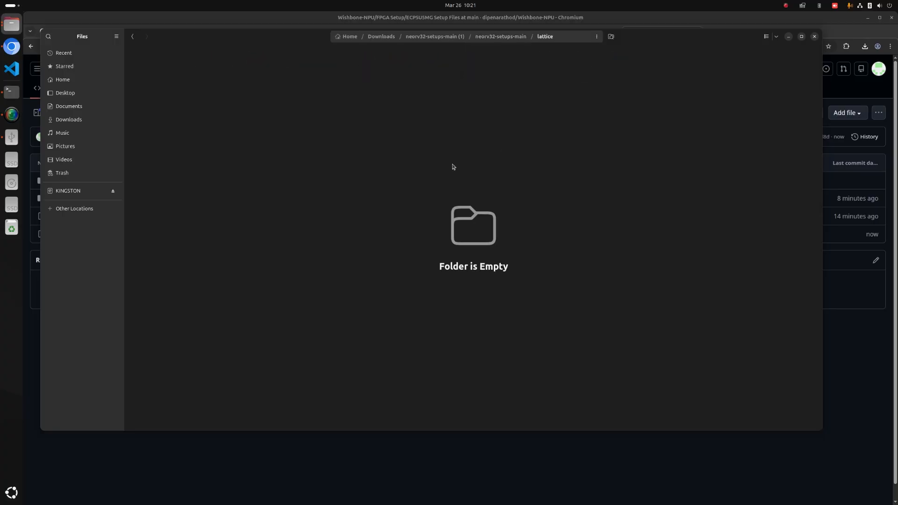
pyautogui.rightClick(333, 114)
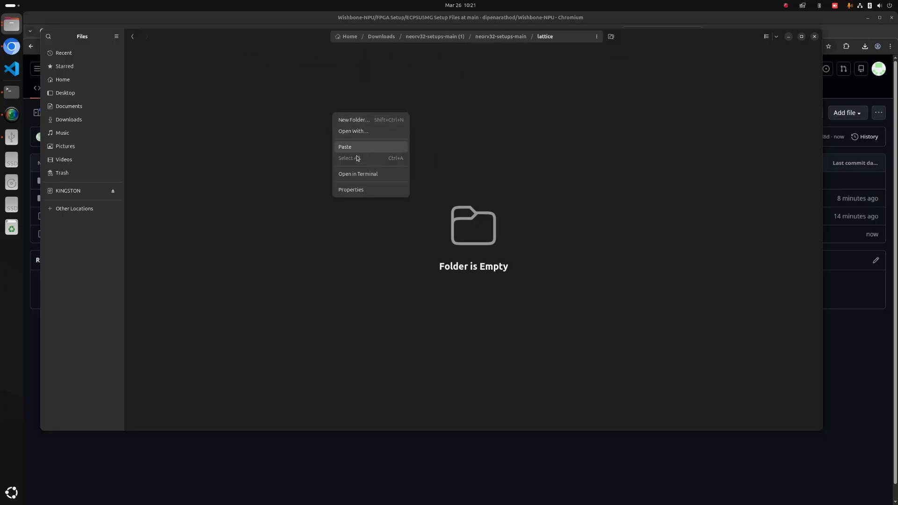
pyautogui.click(374, 122)
pyautogui.write('ECP5_NEORV32')
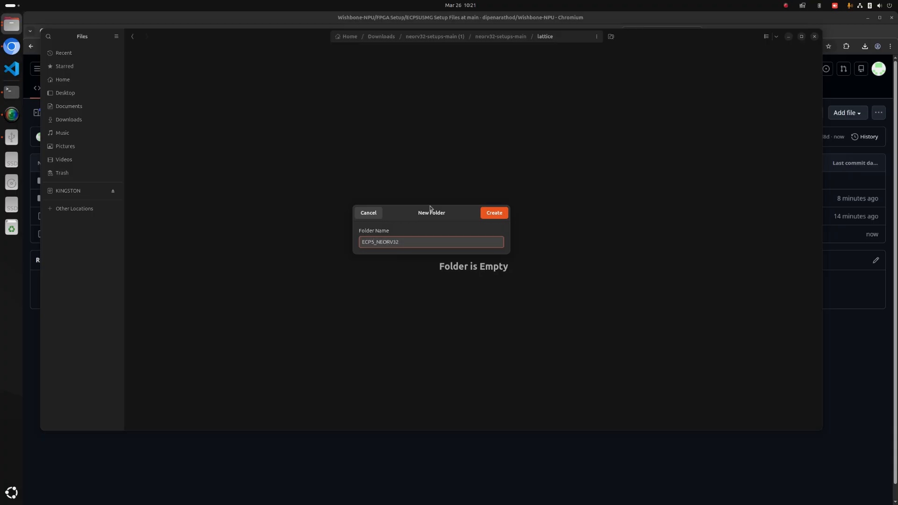
pyautogui.press('Return')
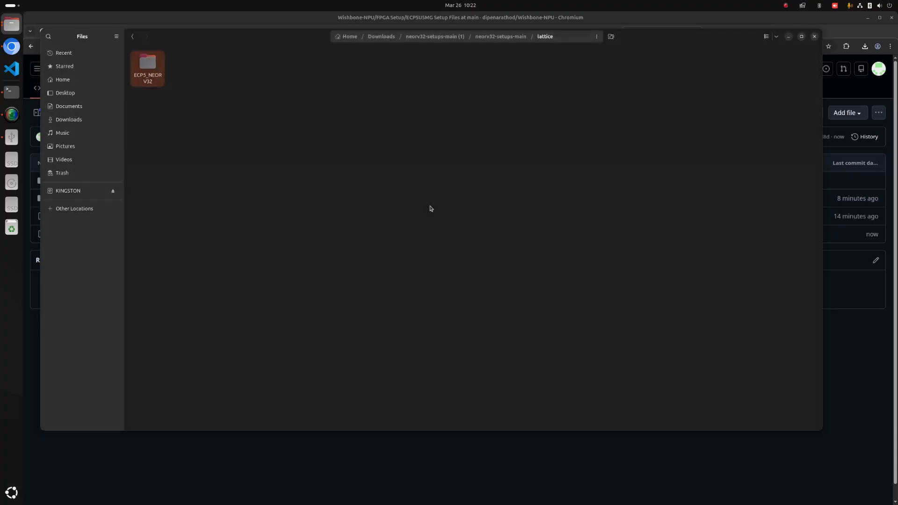
pyautogui.doubleClick(138, 69)
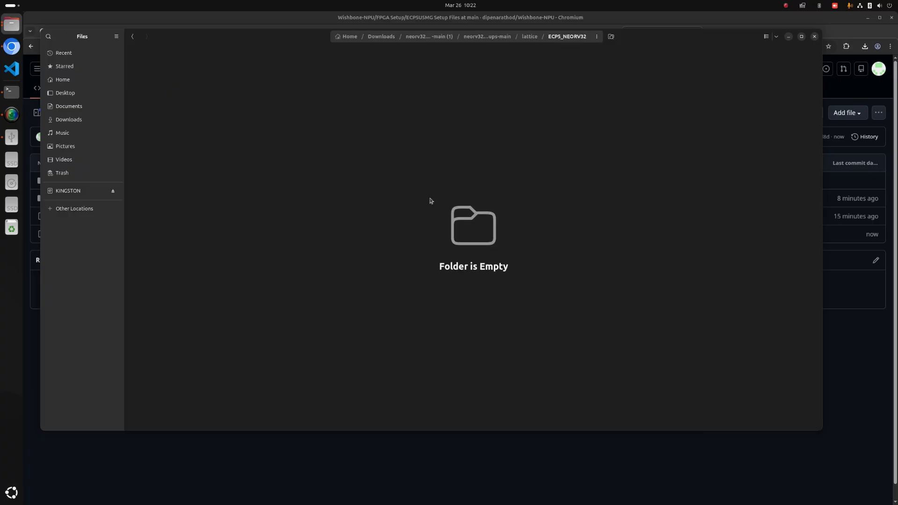
# Switch to Chromium and download create_neorv32_diamond.tcl from the ECP5U5MG Setup Files folder of the Wishbone-NPU repository.
pyautogui.click(12, 47)
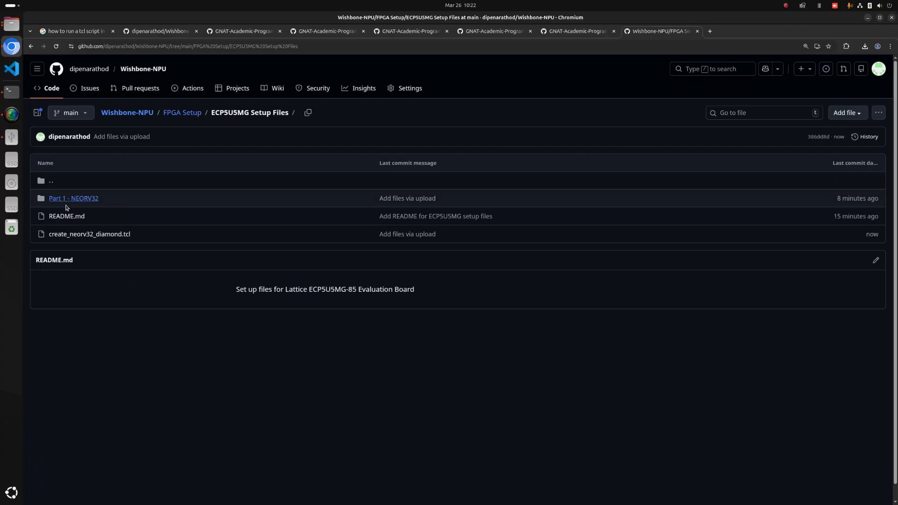
pyautogui.click(78, 234)
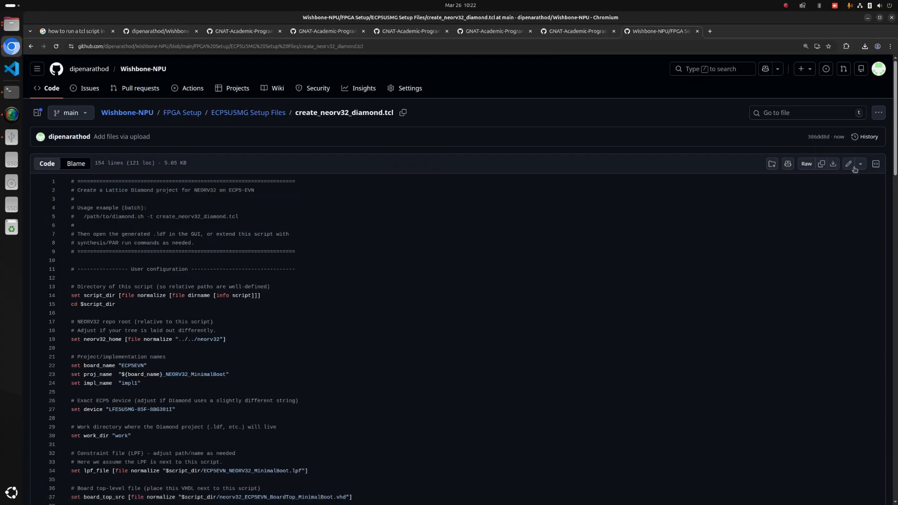
pyautogui.click(833, 164)
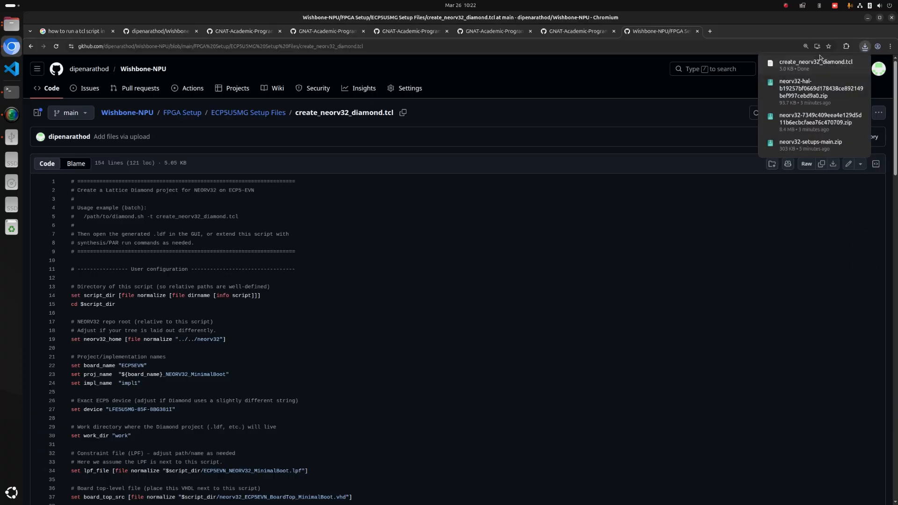
# Download neorv32_ECP5EVN_BoardTop_MinimalBoot.vhd from the Part 1 - NEORV32 folder and view neorv32_ProcessorTop_MinimalBoot.vhd in the same folder.
pyautogui.click(238, 113)
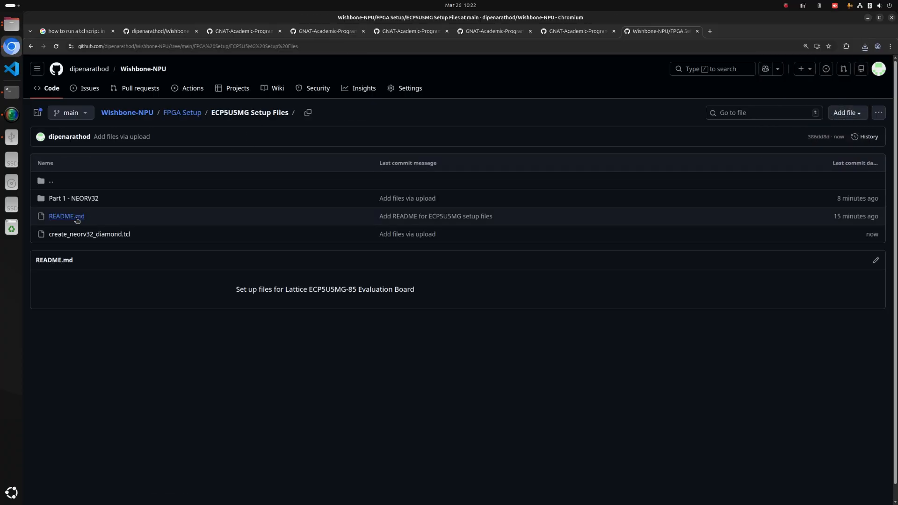
pyautogui.click(78, 201)
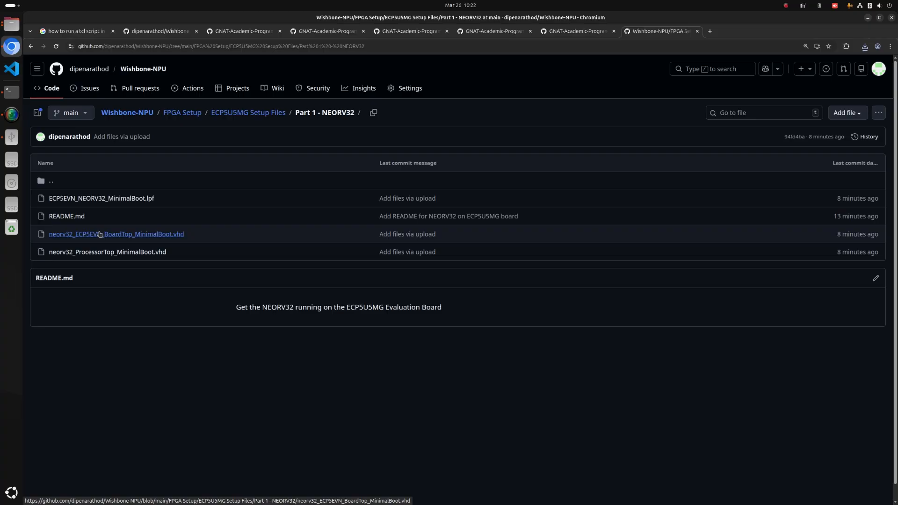
pyautogui.click(135, 236)
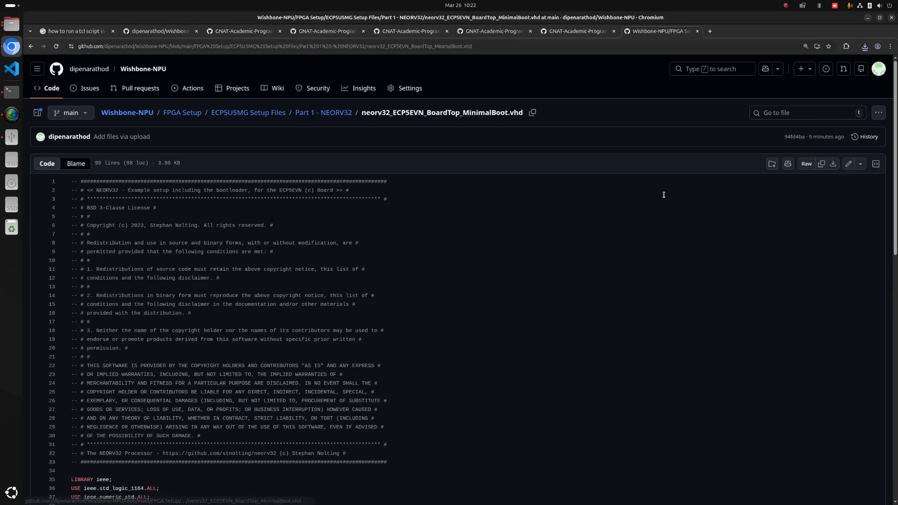
pyautogui.click(833, 163)
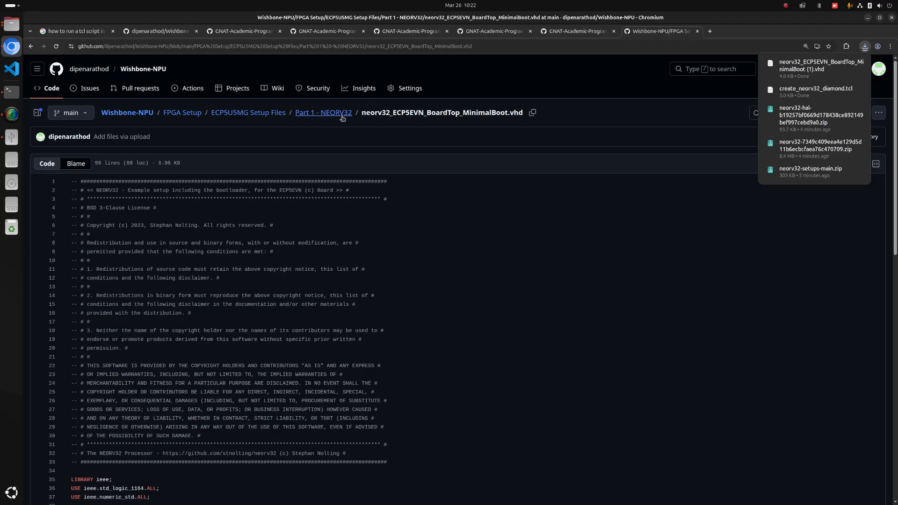
pyautogui.click(324, 113)
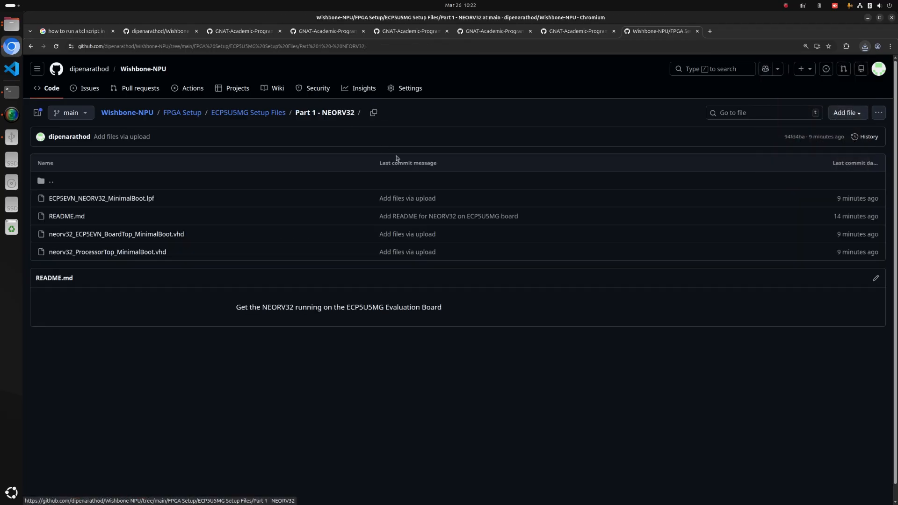
pyautogui.click(120, 253)
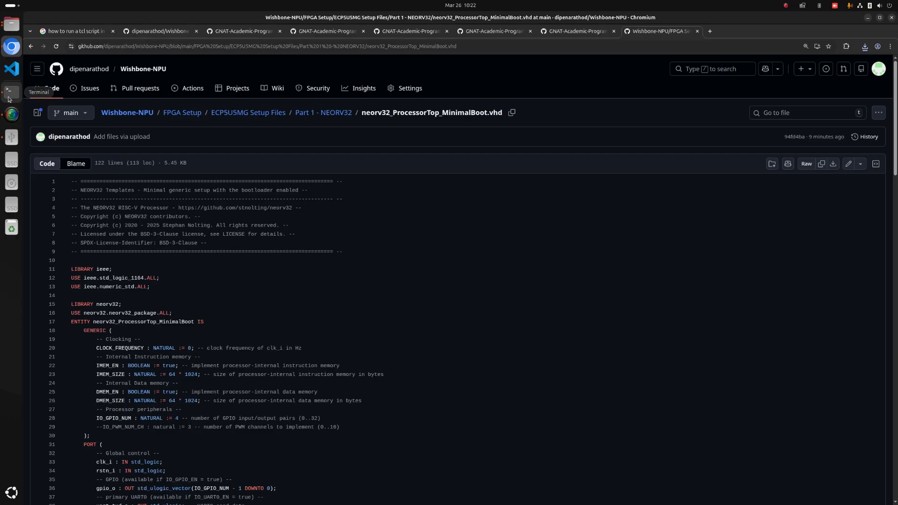
# Transfer create_neorv32_diamond.tcl and the downloaded BoardTop VHD file from Downloads into lattice/ECP5_NEORV32 of neorv32-setups-main (1).
pyautogui.click(11, 26)
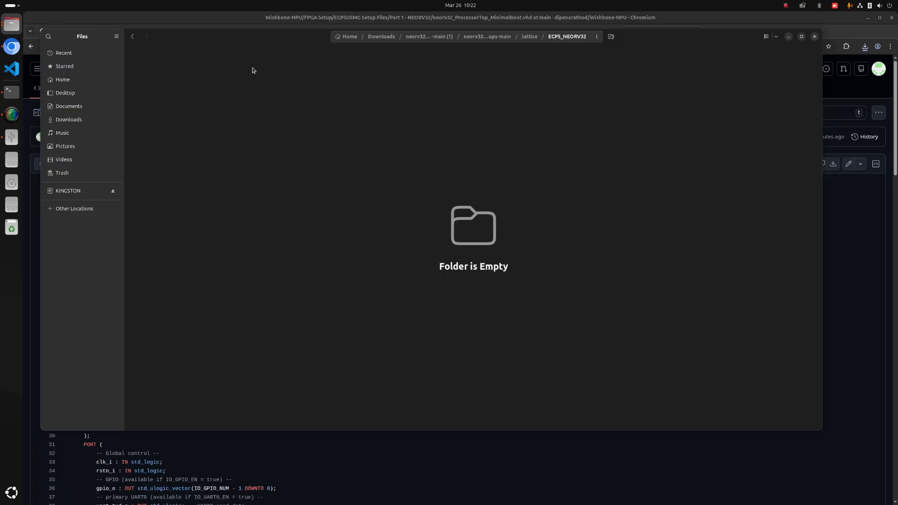
pyautogui.click(73, 122)
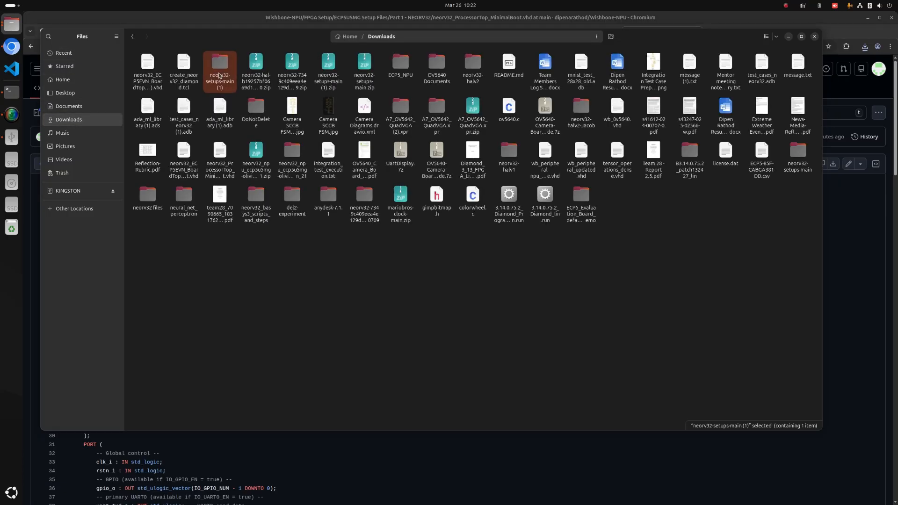
pyautogui.click(188, 69)
pyautogui.hotkey('shift', 'Left')
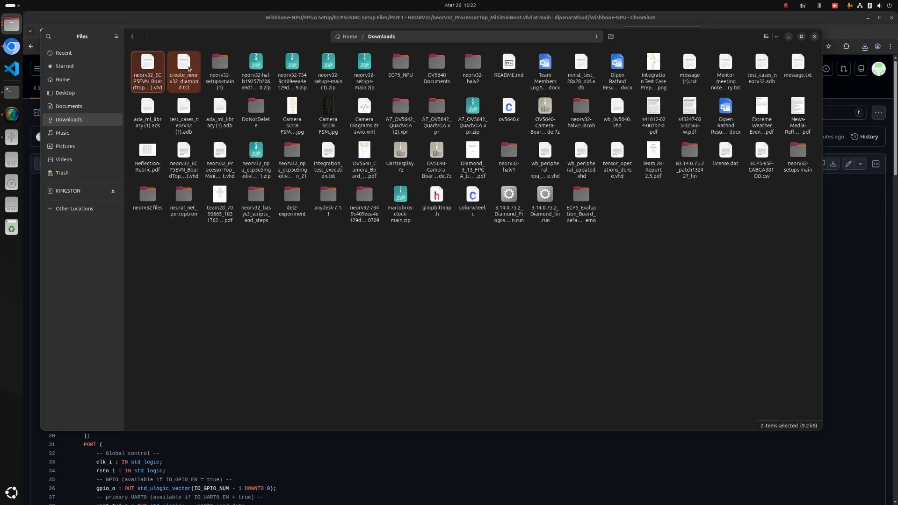
pyautogui.doubleClick(233, 64)
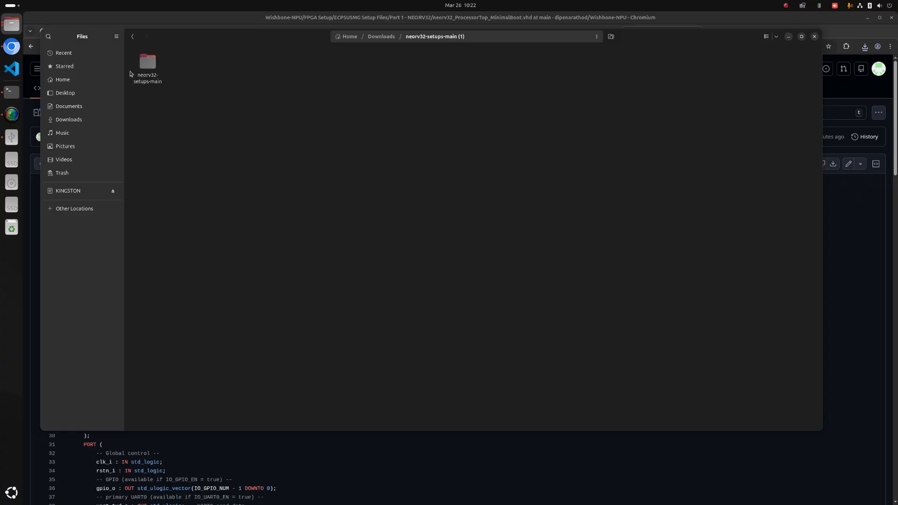
pyautogui.doubleClick(145, 66)
pyautogui.click(295, 70)
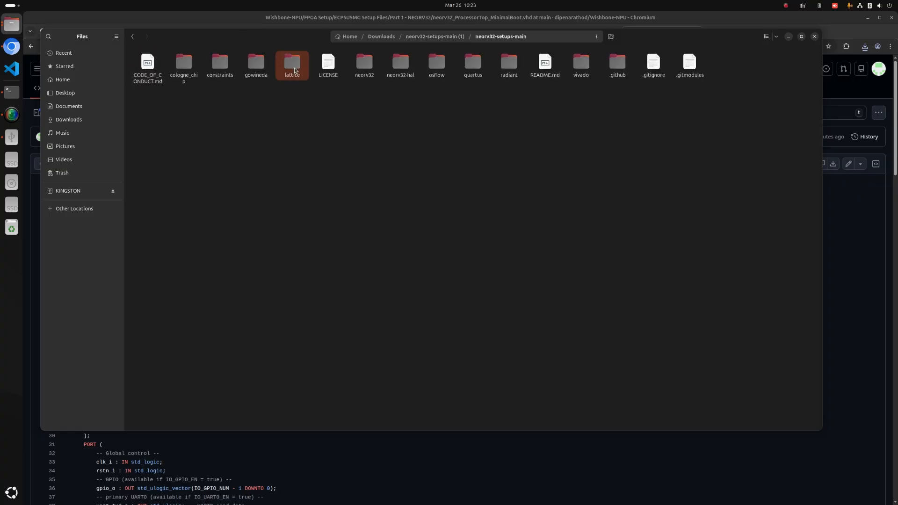
pyautogui.doubleClick(295, 70)
pyautogui.doubleClick(146, 66)
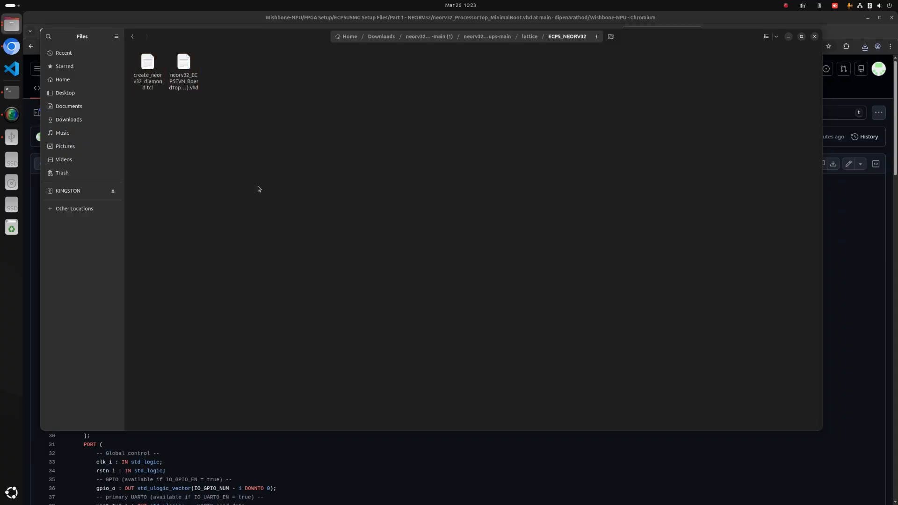
# Close the old terminal, open a new one in the ECP5_NEORV32 folder and launch Lattice Diamond with the diamond command.
pyautogui.click(11, 91)
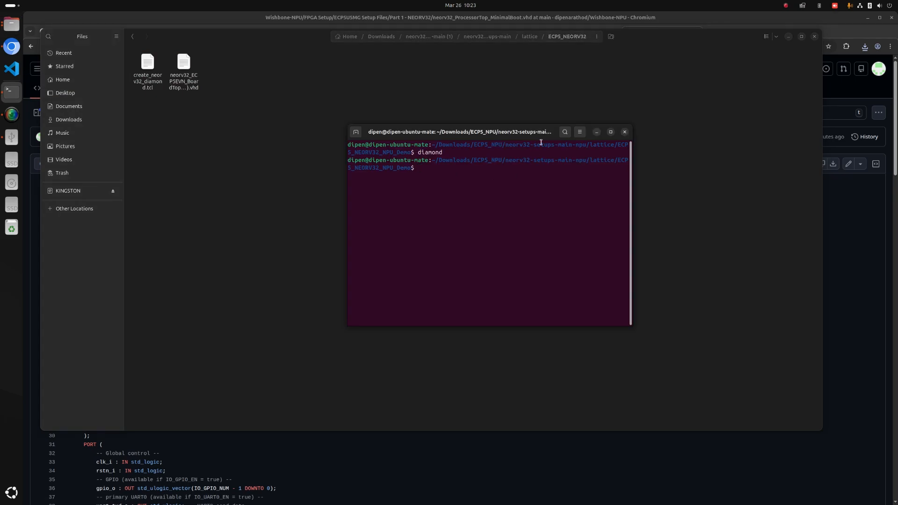
pyautogui.click(624, 131)
pyautogui.rightClick(361, 152)
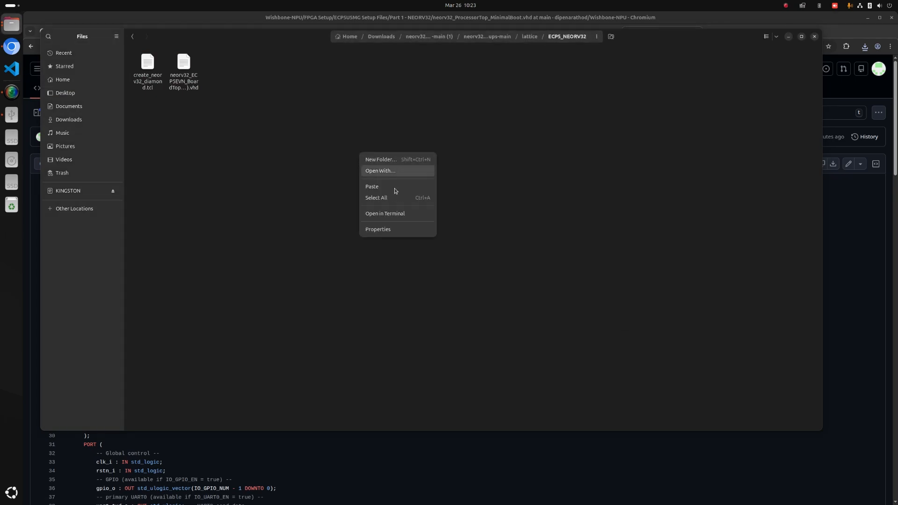
pyautogui.click(398, 214)
pyautogui.moveTo(217, 55); pyautogui.dragTo(401, 90)
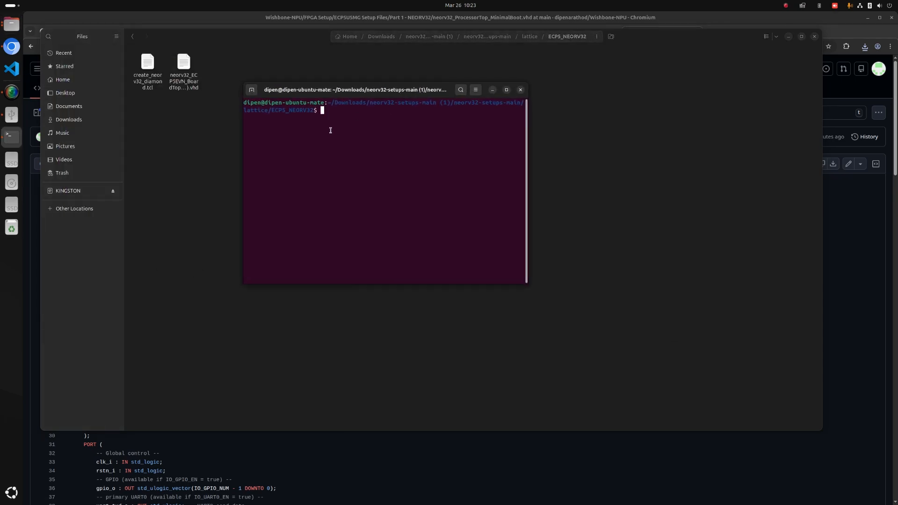
pyautogui.write('diampon')
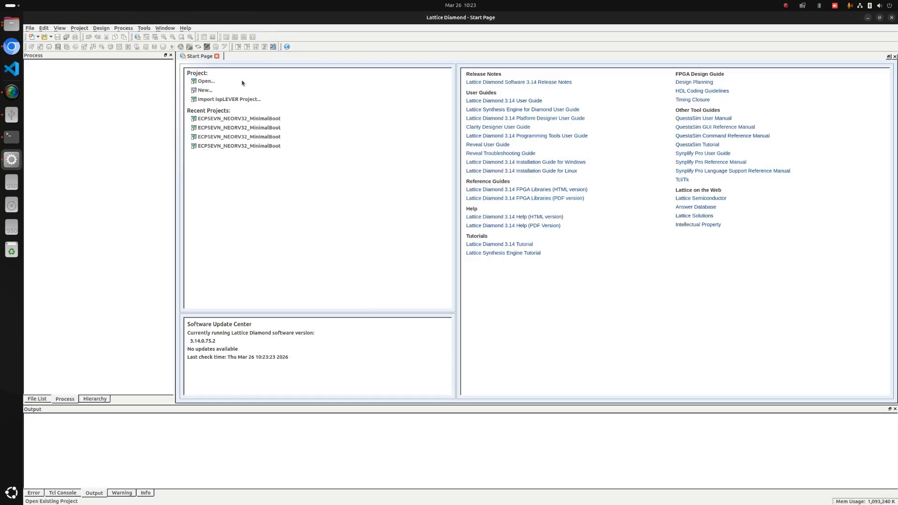
# Check the placement of the neorv32 and lattice folders in neorv32-setups-main and the files inside ECP5_NEORV32.
pyautogui.click(8, 29)
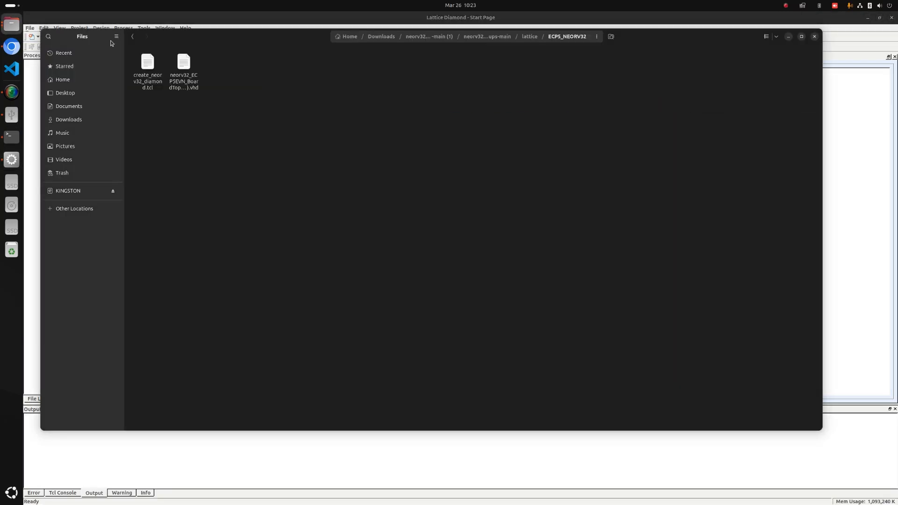
pyautogui.click(531, 38)
pyautogui.click(501, 36)
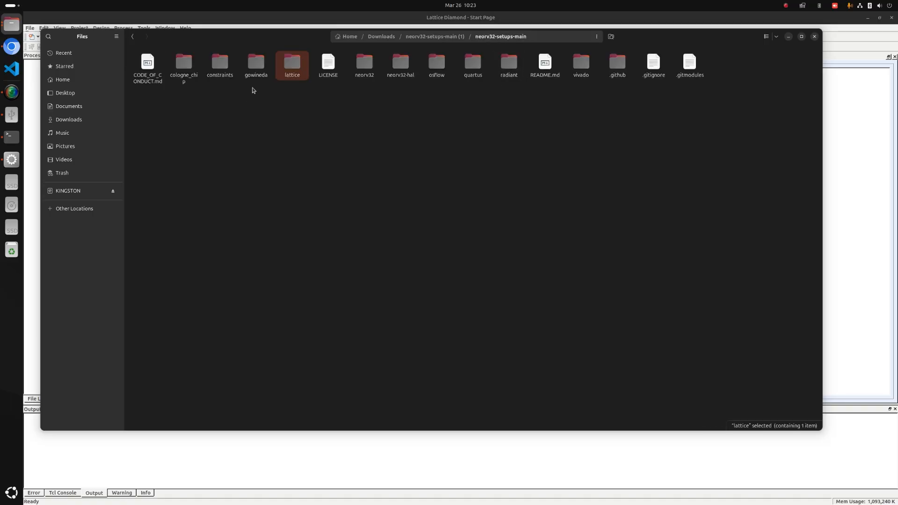
pyautogui.click(368, 70)
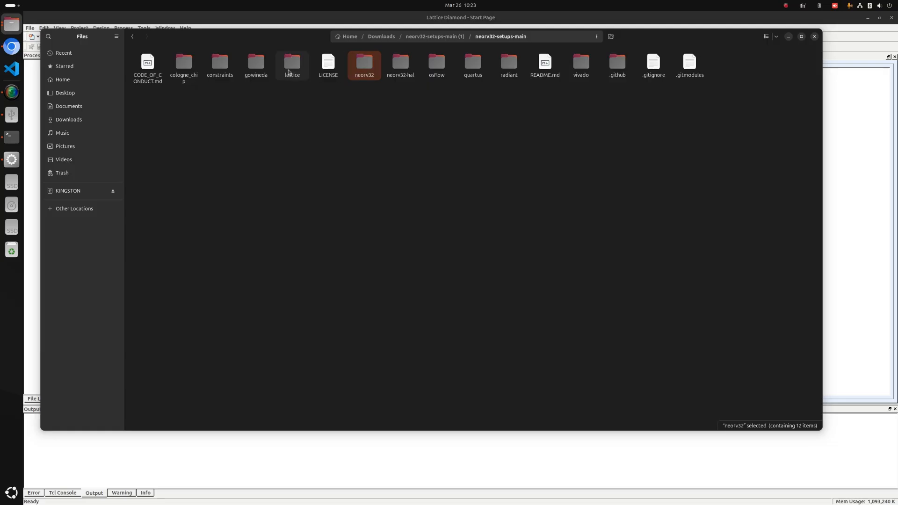
pyautogui.doubleClick(290, 65)
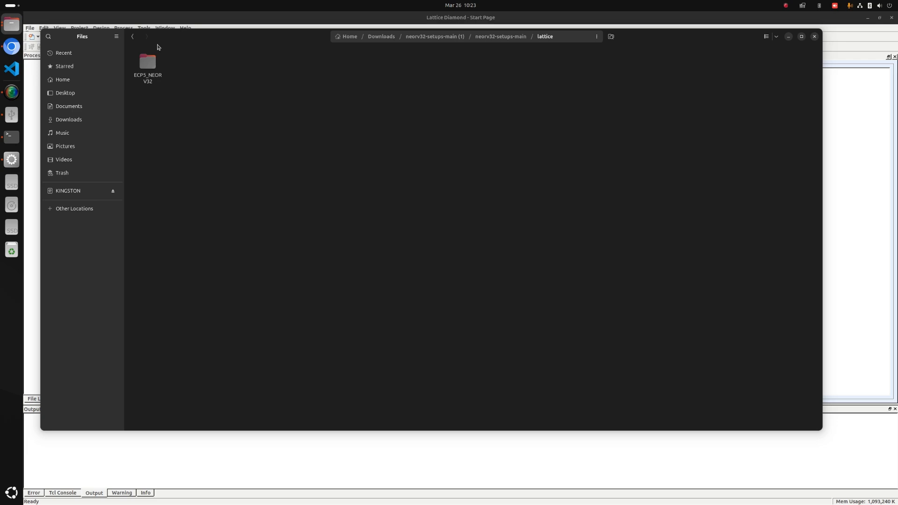
pyautogui.doubleClick(148, 64)
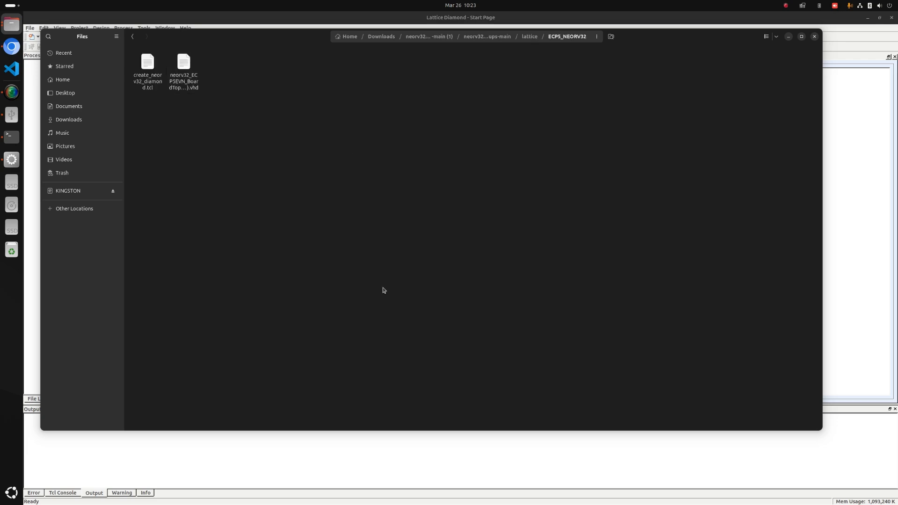
# Run the project creation script in Lattice Diamond's Tcl console with source create_neorv32_diamond.tcl.
pyautogui.click(423, 473)
pyautogui.click(58, 493)
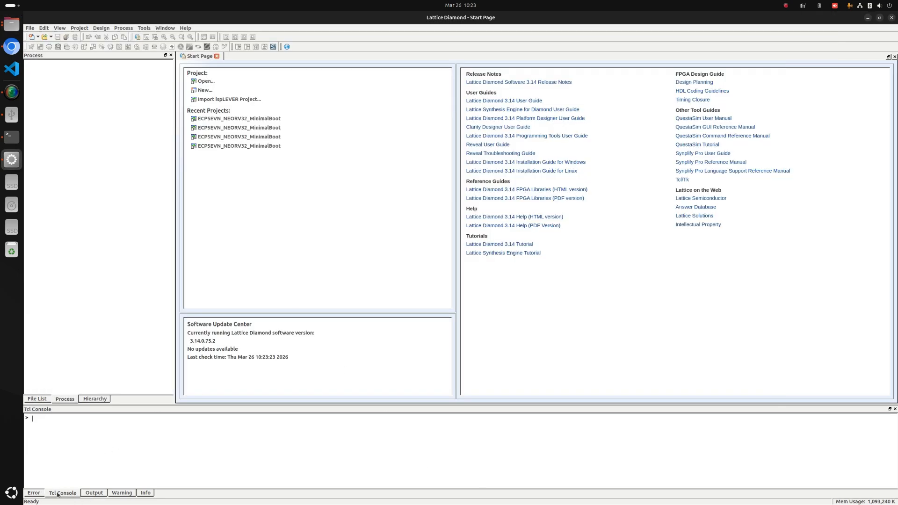
pyautogui.click(89, 418)
pyautogui.write('souece')
pyautogui.press('BackSpace')
pyautogui.press('BackSpace')
pyautogui.write('rce create_neorv32_+')
pyautogui.write('iamond.tck')
pyautogui.press('BackSpace')
pyautogui.press('Return')
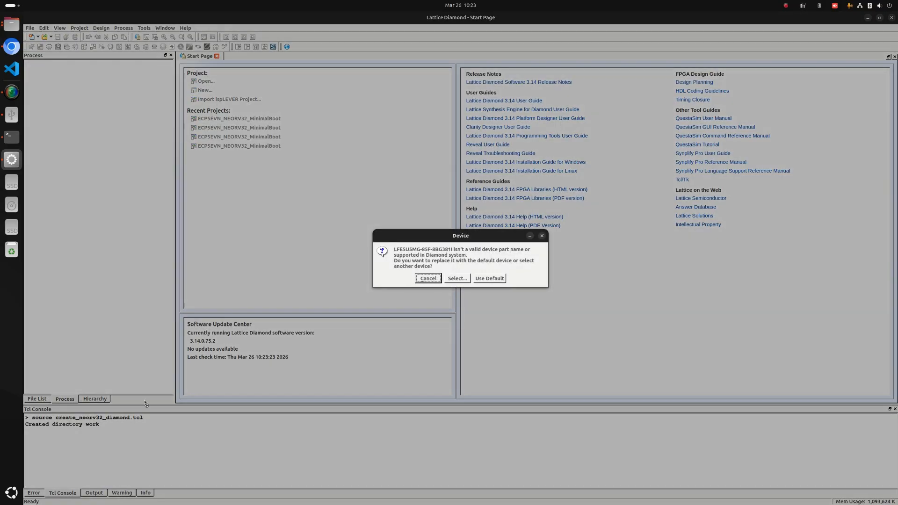
# Select the replacement device LFE5UM5G-85F from the ECP5UM5G family with package CABGA381 and Industrial operating conditions, and confirm it.
pyautogui.click(457, 278)
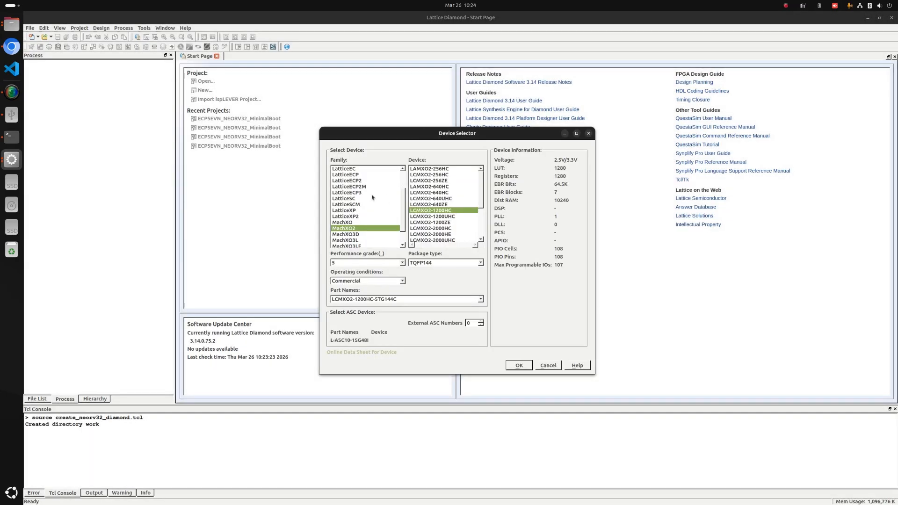
pyautogui.scroll(2, 364, 187)
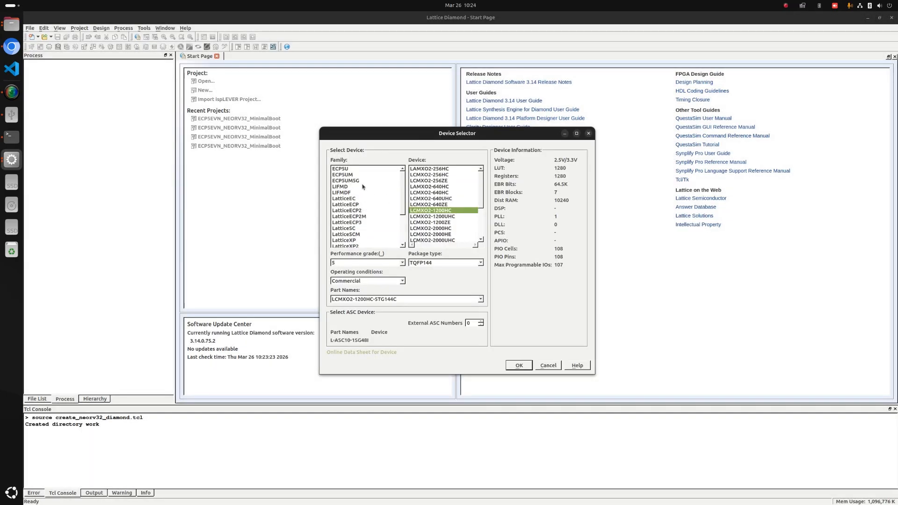
pyautogui.click(356, 181)
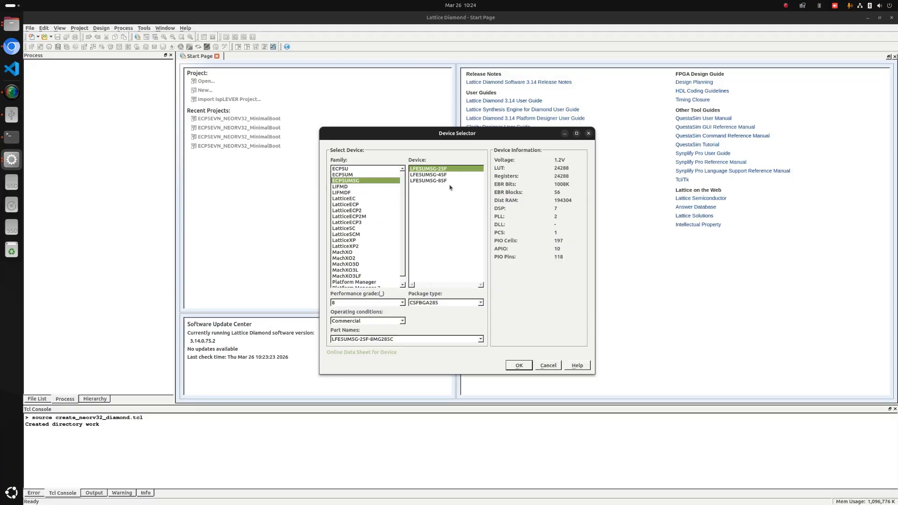
pyautogui.click(433, 182)
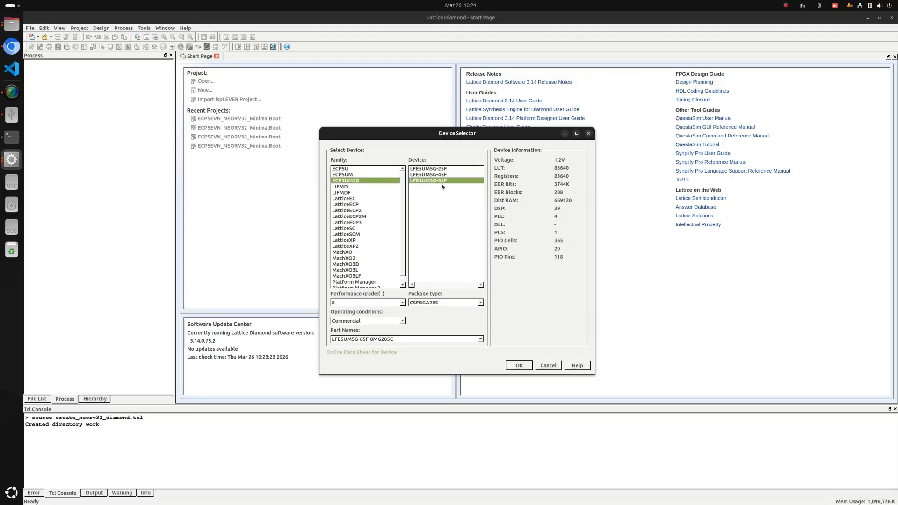
pyautogui.click(445, 303)
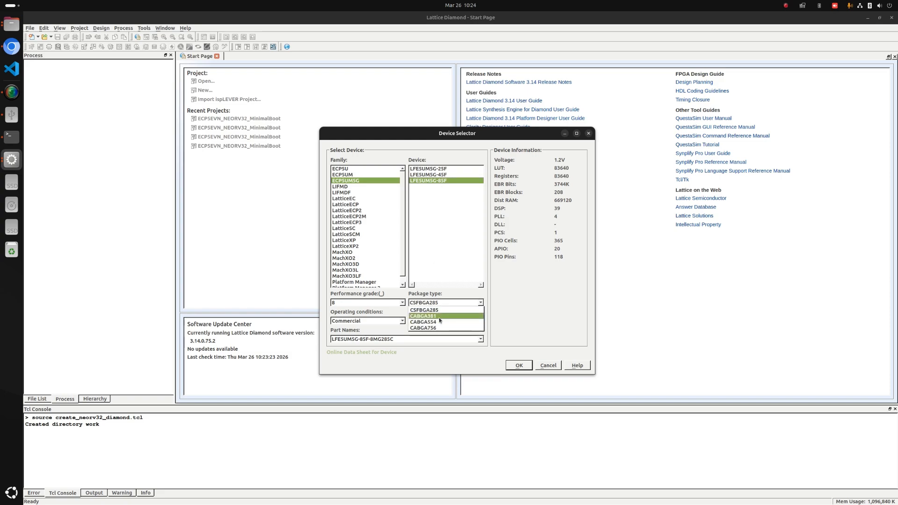
pyautogui.click(439, 317)
pyautogui.click(376, 321)
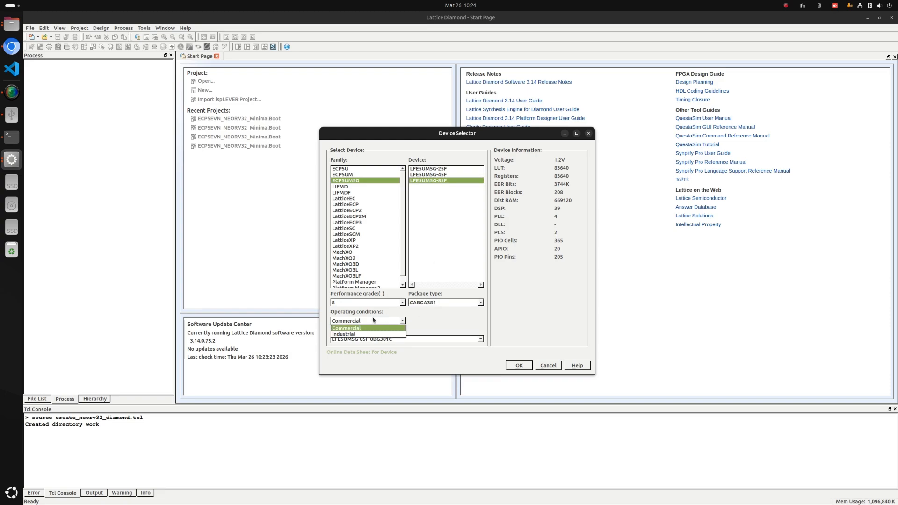
pyautogui.click(347, 335)
pyautogui.click(516, 365)
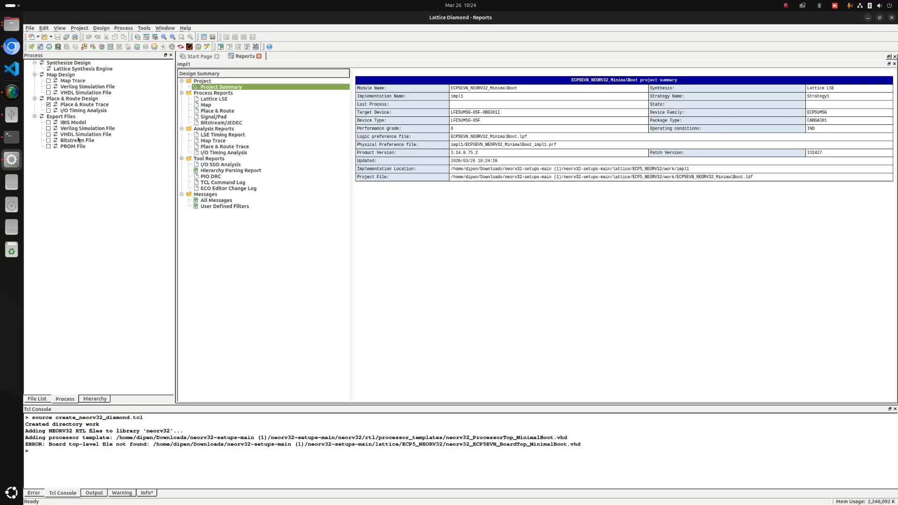
# Review the project's file list, including the neorv32 core input files, the processor template and the LPF constraint file.
pyautogui.click(36, 399)
pyautogui.scroll(-5, 125, 339)
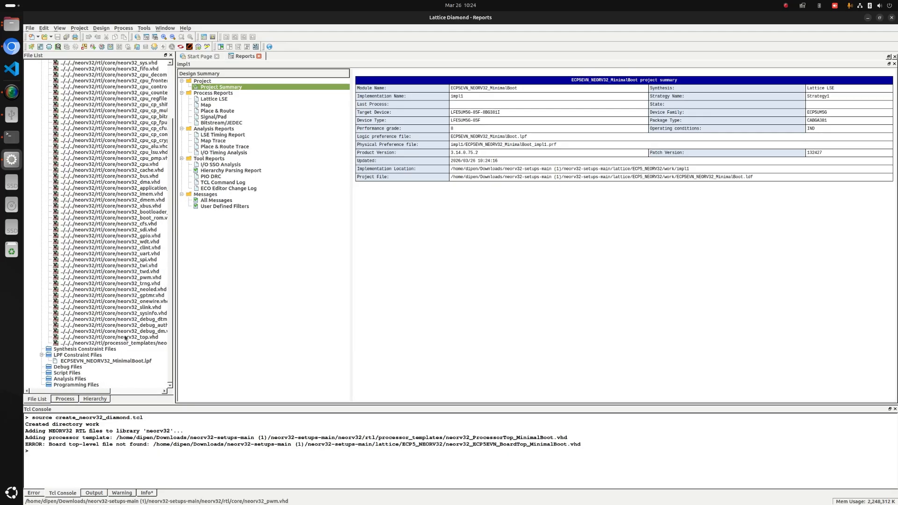
pyautogui.scroll(5, 130, 342)
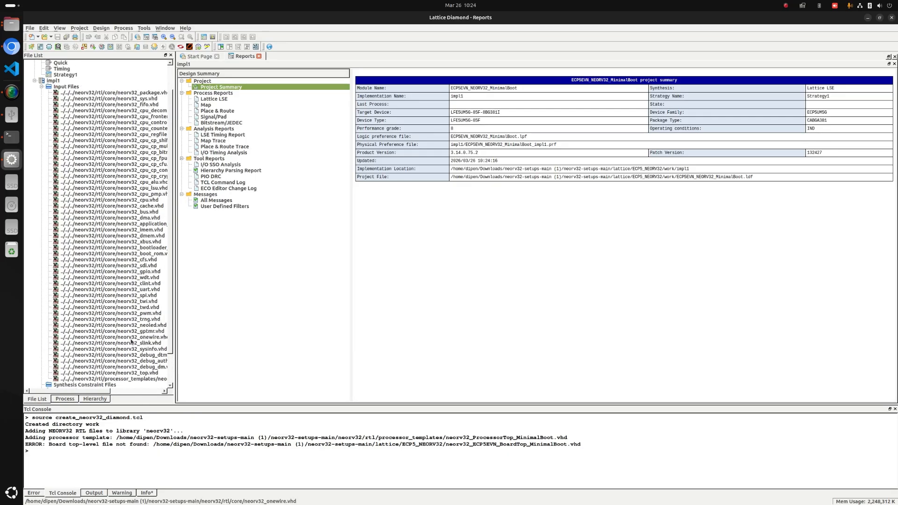
pyautogui.scroll(-4, 131, 341)
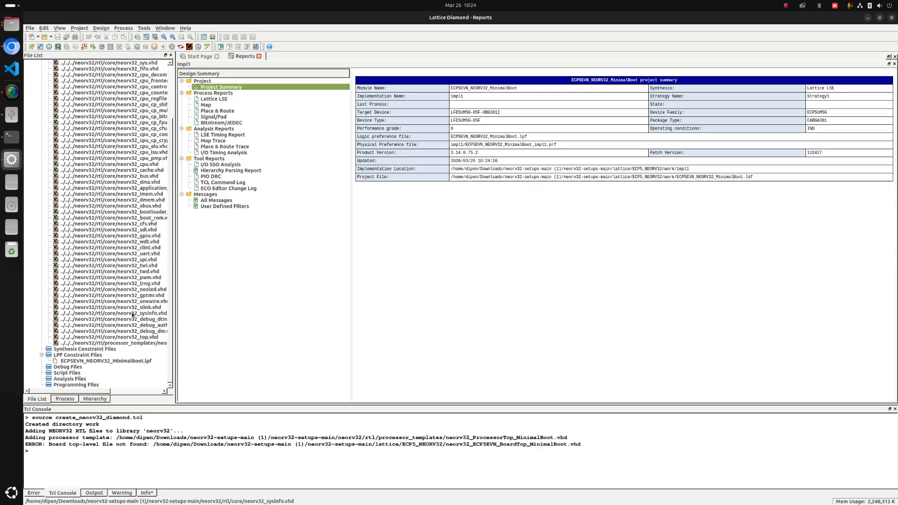
pyautogui.click(131, 344)
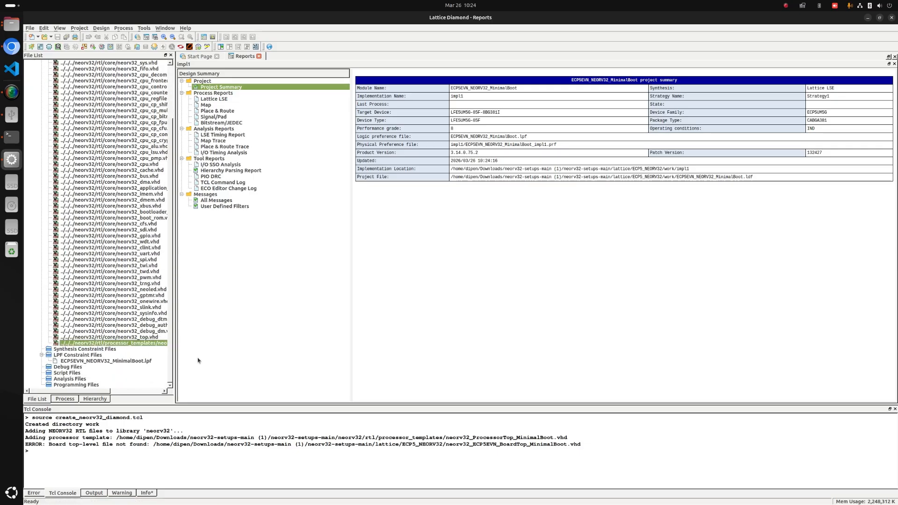
pyautogui.click(99, 361)
# Open the BoardTop VHD file from the ECP5_NEORV32 folder in the text editor, read through it and close it.
pyautogui.click(11, 24)
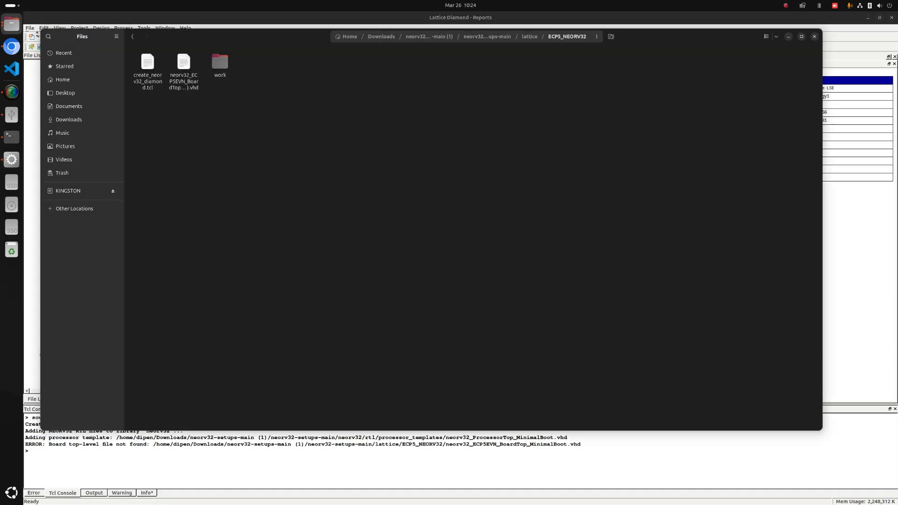
pyautogui.click(188, 71)
pyautogui.doubleClick(189, 71)
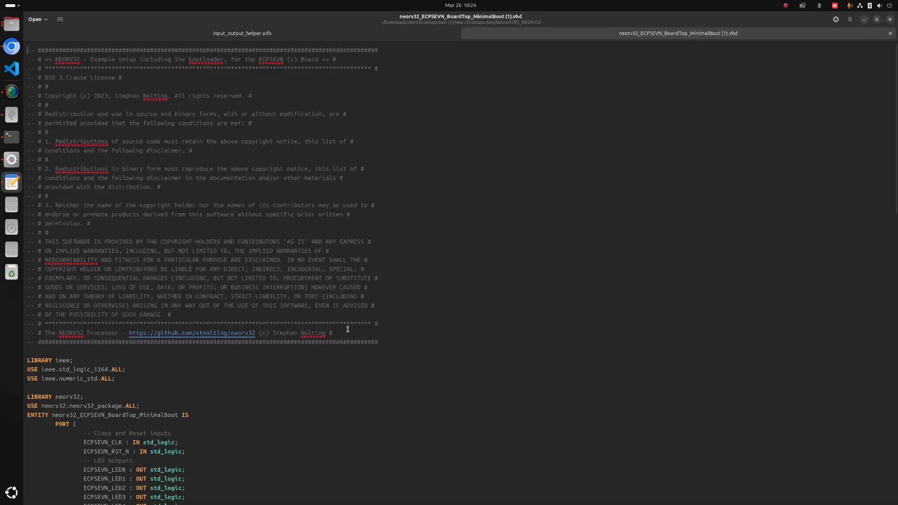
pyautogui.scroll(-15, 369, 335)
pyautogui.scroll(-10, 400, 348)
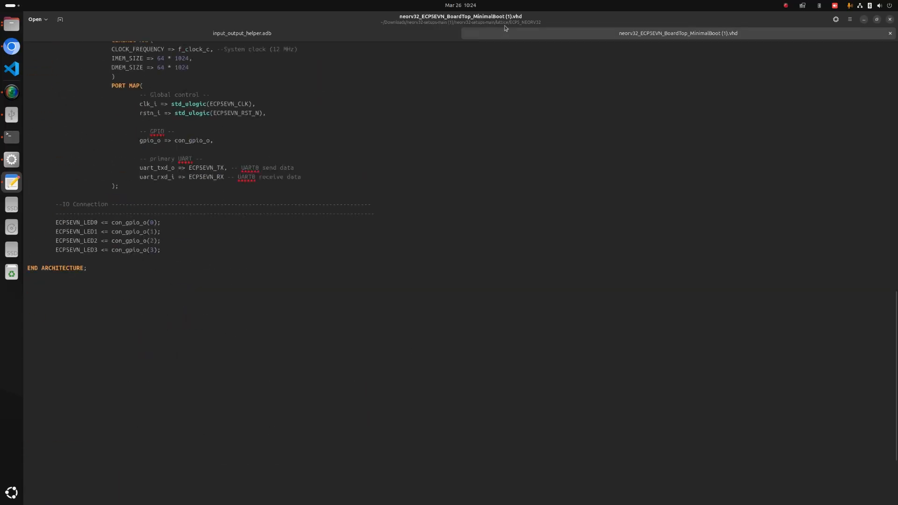
pyautogui.click(890, 32)
pyautogui.click(867, 21)
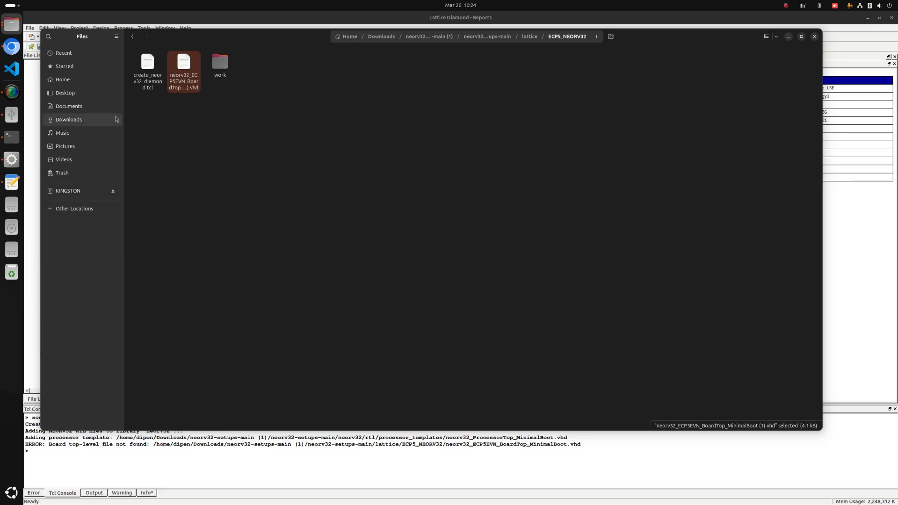
# Rename the BoardTop file in the ECP5_NEORV32 folder to neorv32_ECP5EVN_BoardTop_MinimalBoot.vhd.
pyautogui.rightClick(191, 66)
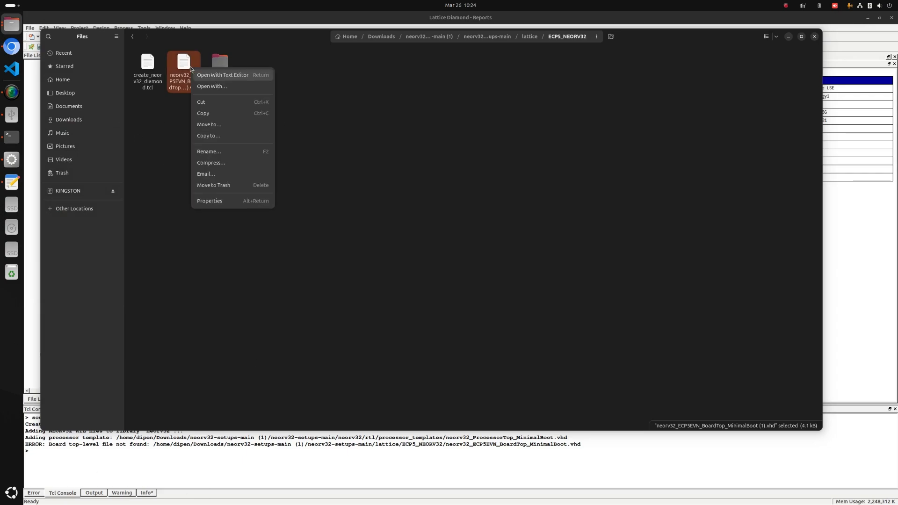
pyautogui.click(213, 152)
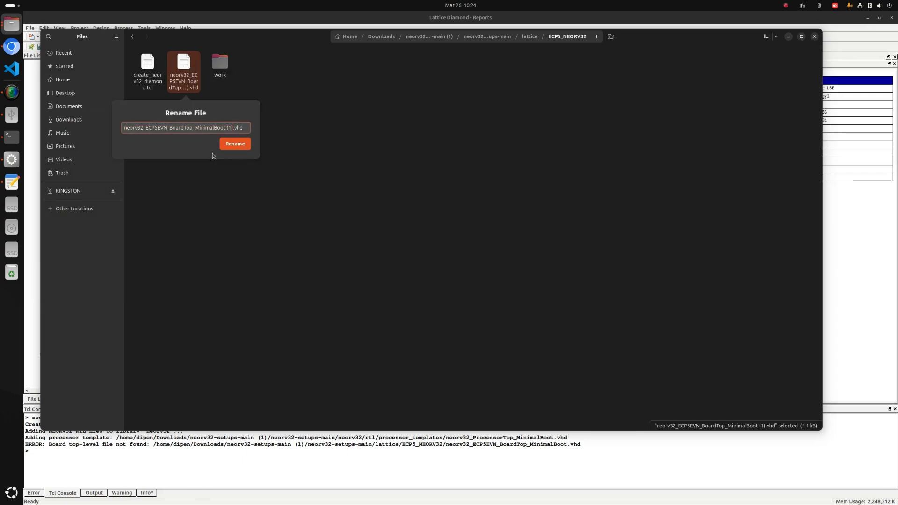
pyautogui.press('BackSpace')
pyautogui.press('BackSpace')
pyautogui.press('BackSpace')
pyautogui.press('BackSpace')
pyautogui.press('Return')
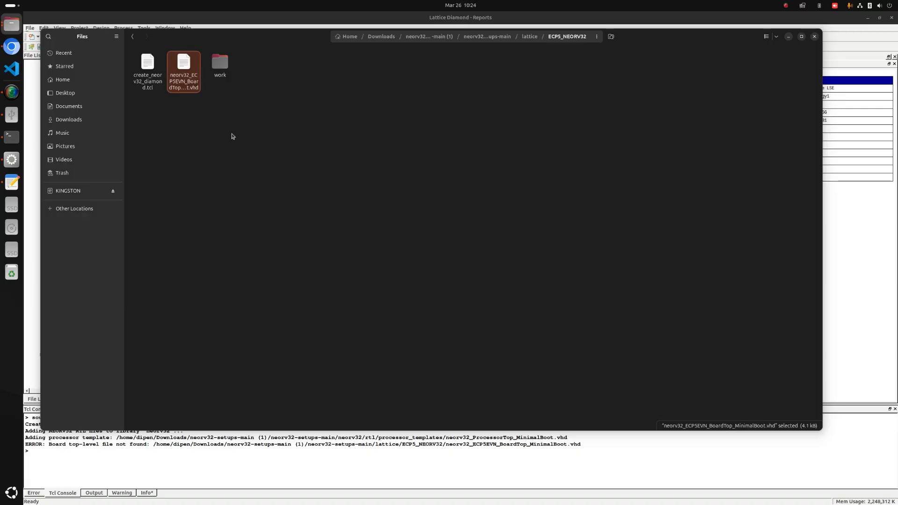
# Back in Lattice Diamond, add the existing file neorv32_ECP5EVN_BoardTop_MinimalBoot.vhd from the ECP5_NEORV32 folder to impl1's input files.
pyautogui.click(12, 159)
pyautogui.scroll(5, 124, 320)
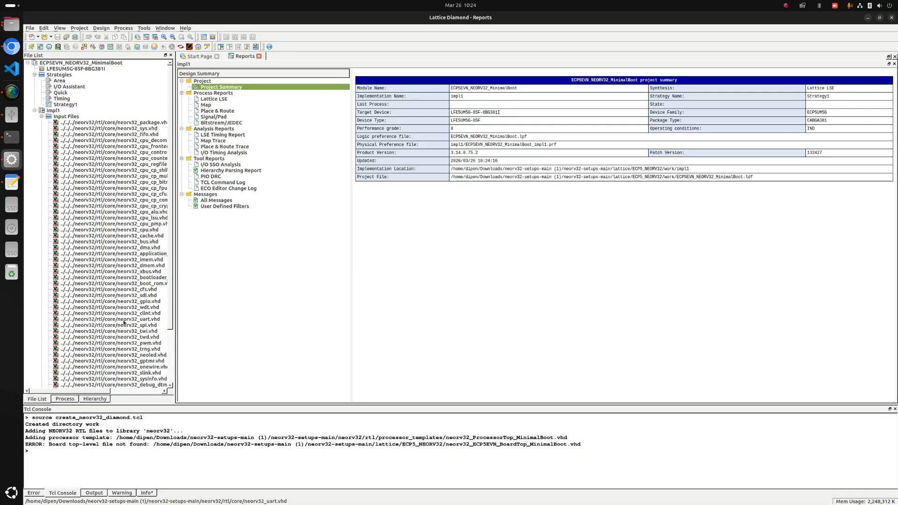
pyautogui.rightClick(76, 116)
pyautogui.moveTo(93, 140)
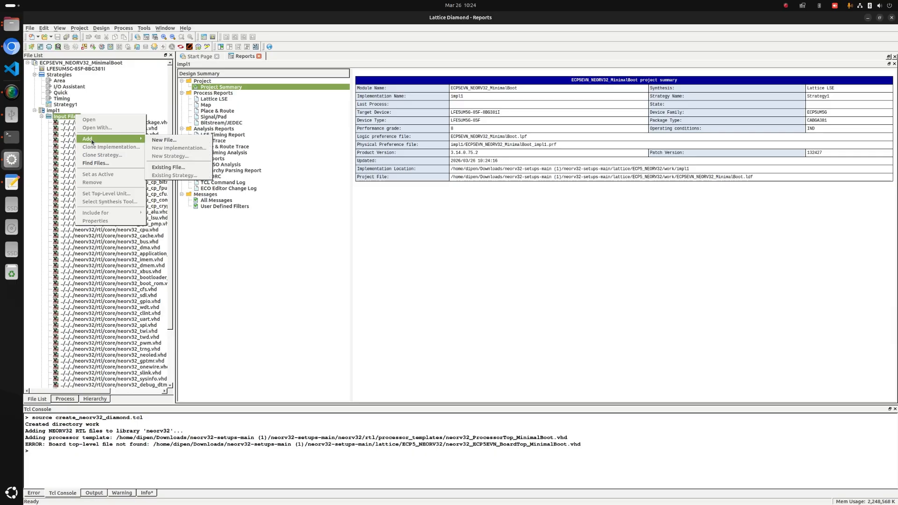
pyautogui.click(166, 167)
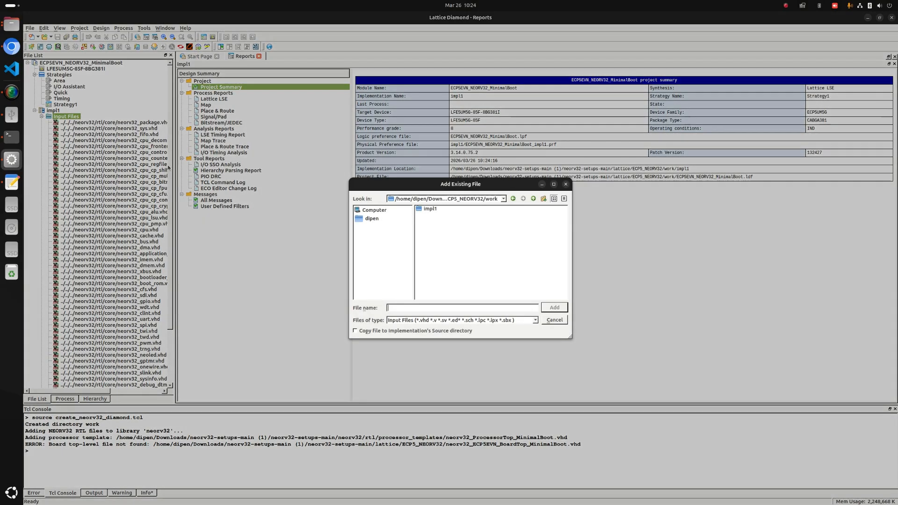
pyautogui.click(533, 198)
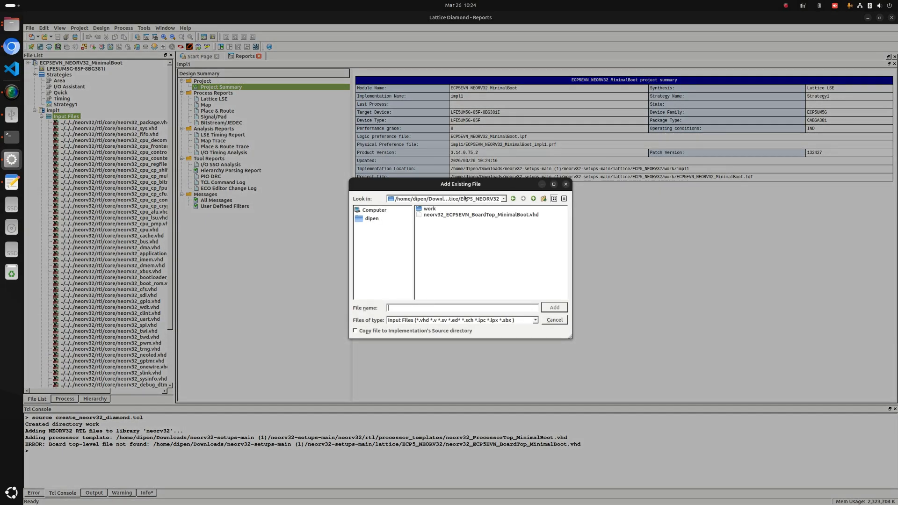
pyautogui.doubleClick(484, 215)
# Open neorv32_ECP5EVN_BoardTop_MinimalBoot.vhd from the project's file list and review its entity ports alongside the other input files.
pyautogui.scroll(-4, 127, 311)
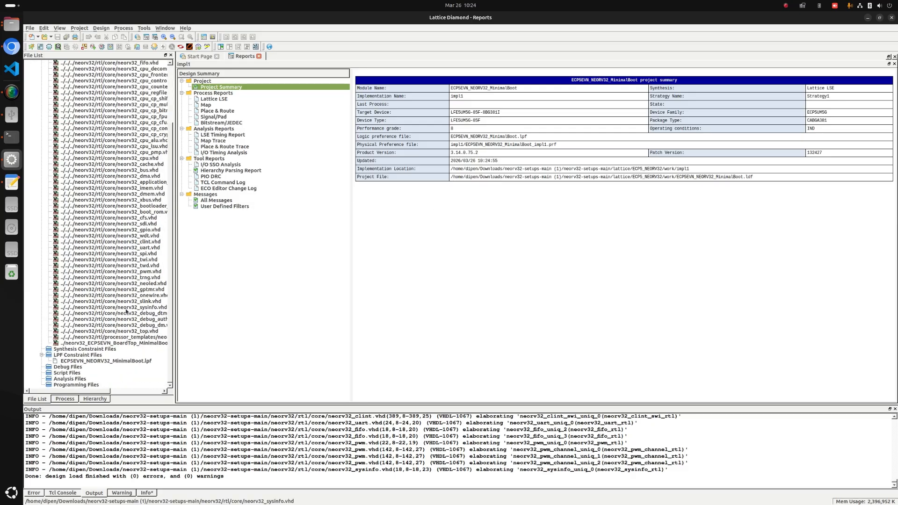
pyautogui.doubleClick(117, 343)
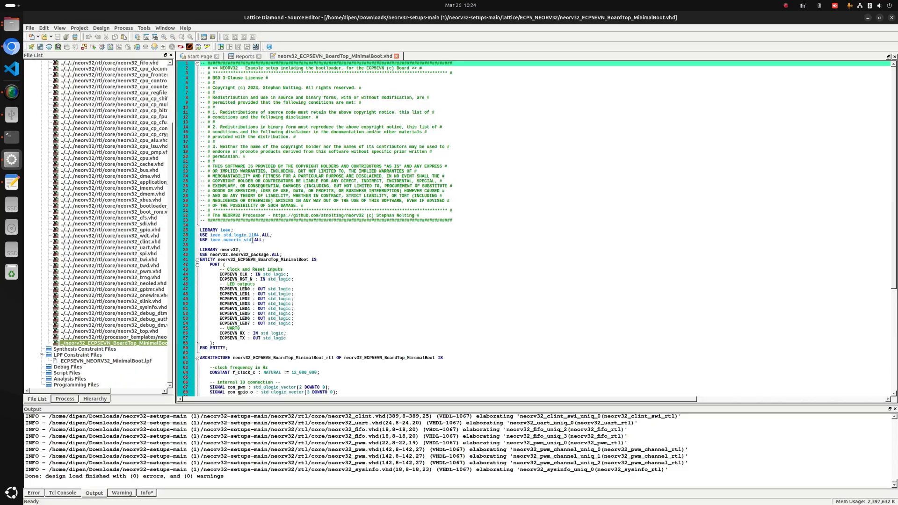
pyautogui.scroll(-3, 253, 240)
pyautogui.click(225, 201)
pyautogui.scroll(-2, 224, 198)
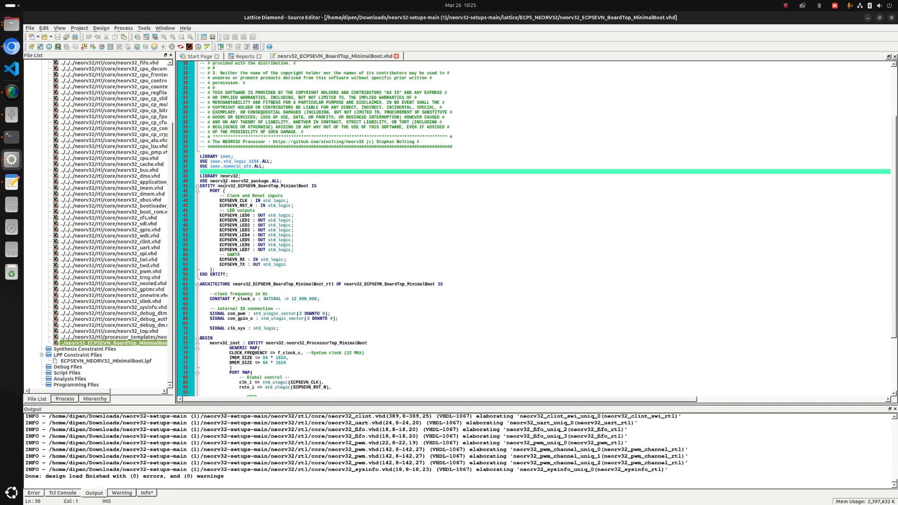
pyautogui.scroll(4, 124, 262)
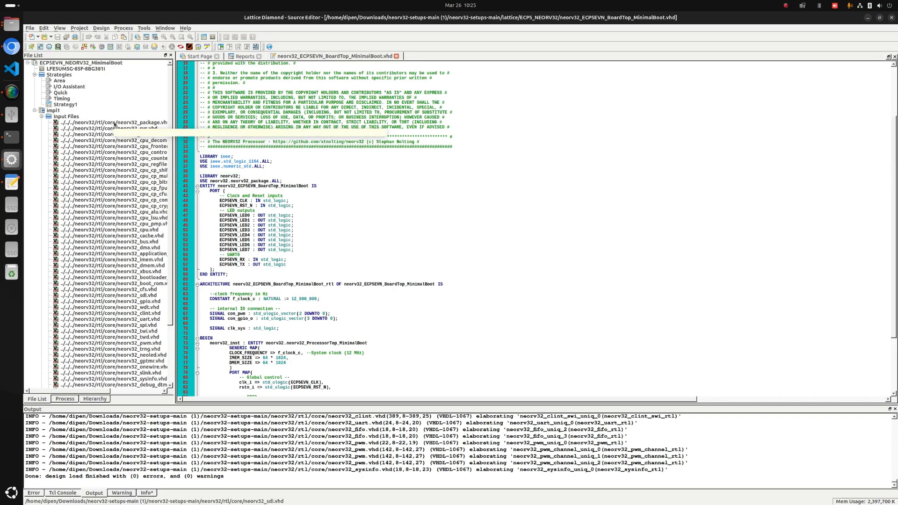
pyautogui.scroll(-4, 121, 136)
pyautogui.scroll(-3, 245, 270)
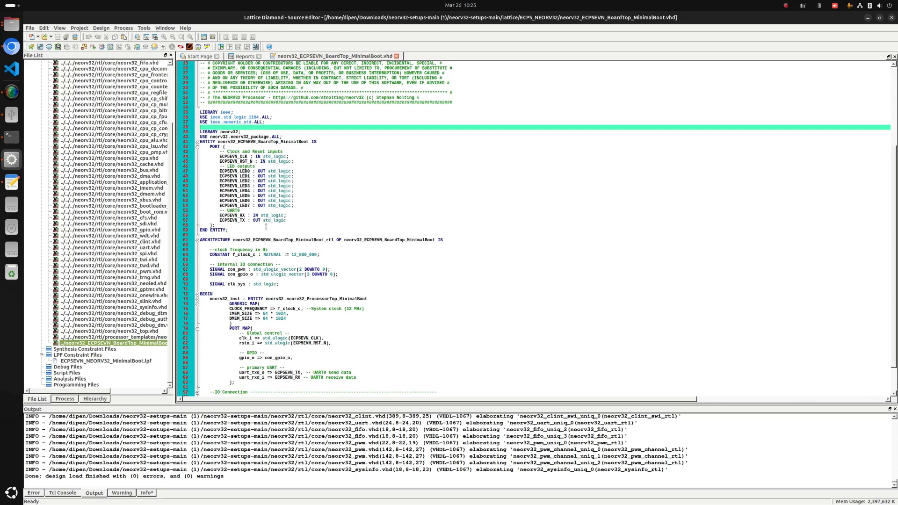
# Examine the neorv32 library declaration, the LED IO connections and the neorv32_inst instantiation in the BoardTop source.
pyautogui.click(230, 132)
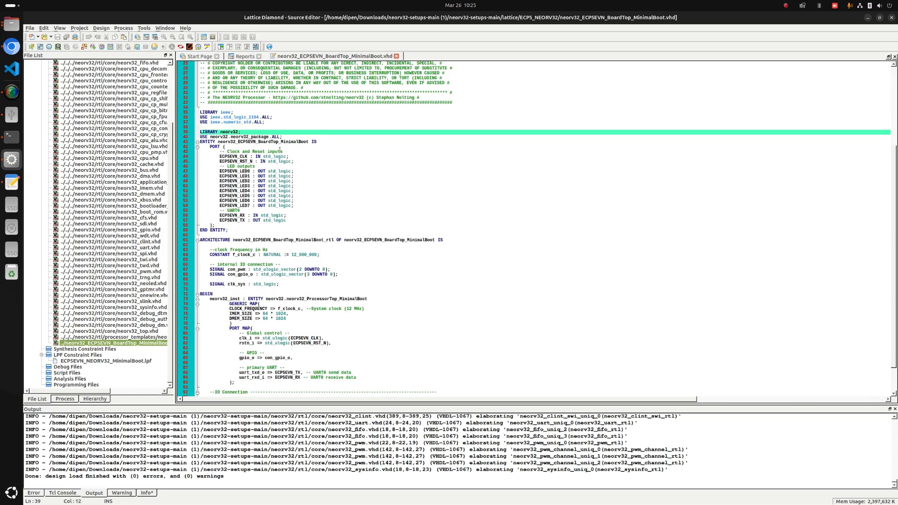
pyautogui.scroll(-2, 295, 159)
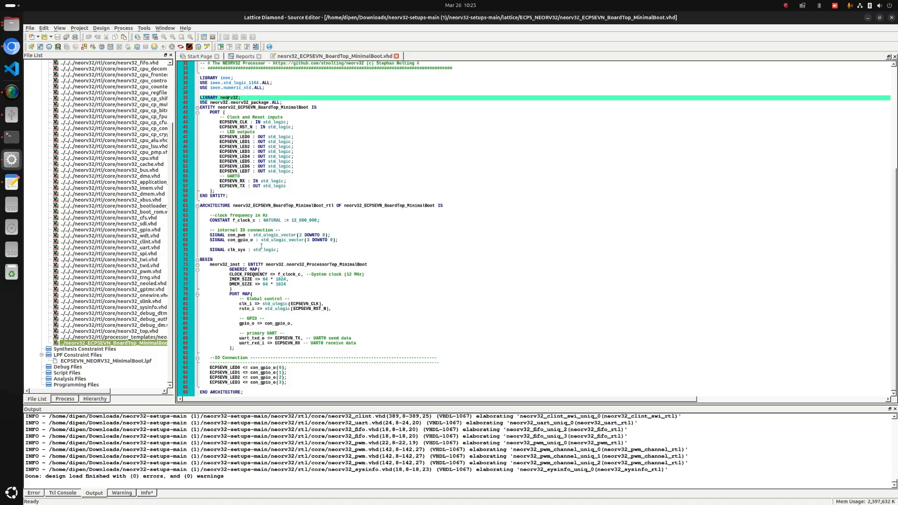
pyautogui.moveTo(303, 383); pyautogui.dragTo(200, 369)
pyautogui.click(301, 381)
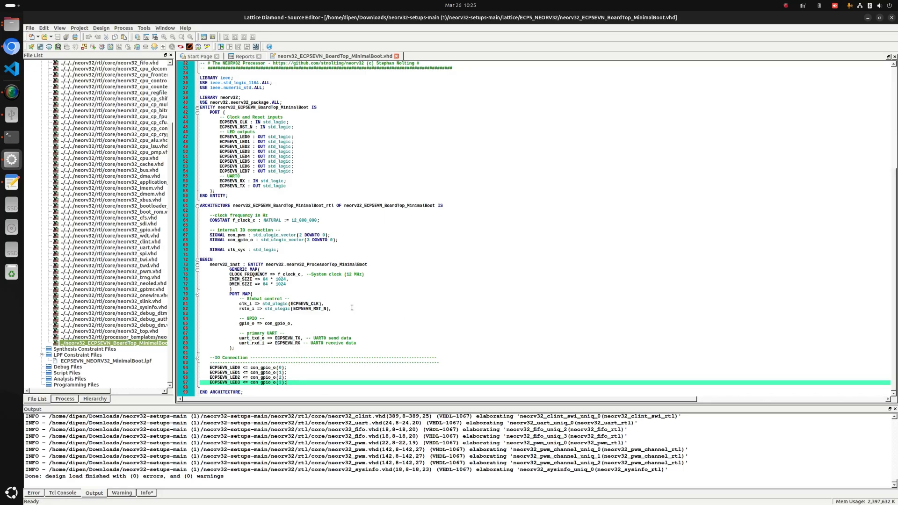
pyautogui.moveTo(207, 265); pyautogui.dragTo(271, 354)
pyautogui.click(276, 348)
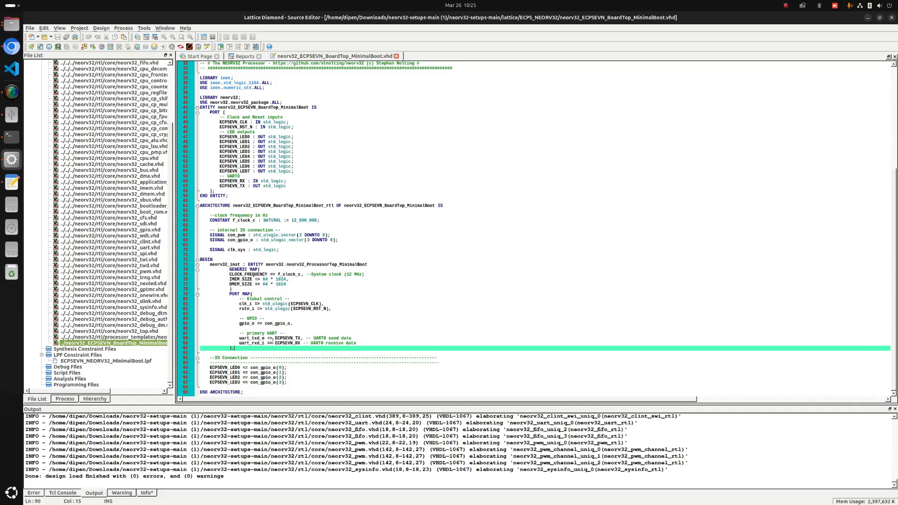
# Expand the processor top unit in the design hierarchy, go to its source definition and examine the neorv32_ProcessorTop_MinimalBoot code.
pyautogui.click(95, 399)
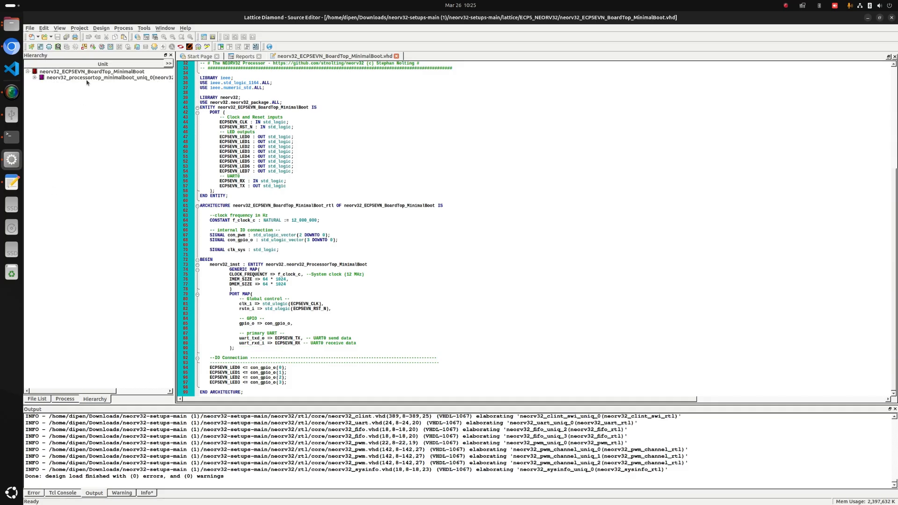
pyautogui.click(34, 78)
pyautogui.click(66, 77)
pyautogui.rightClick(66, 80)
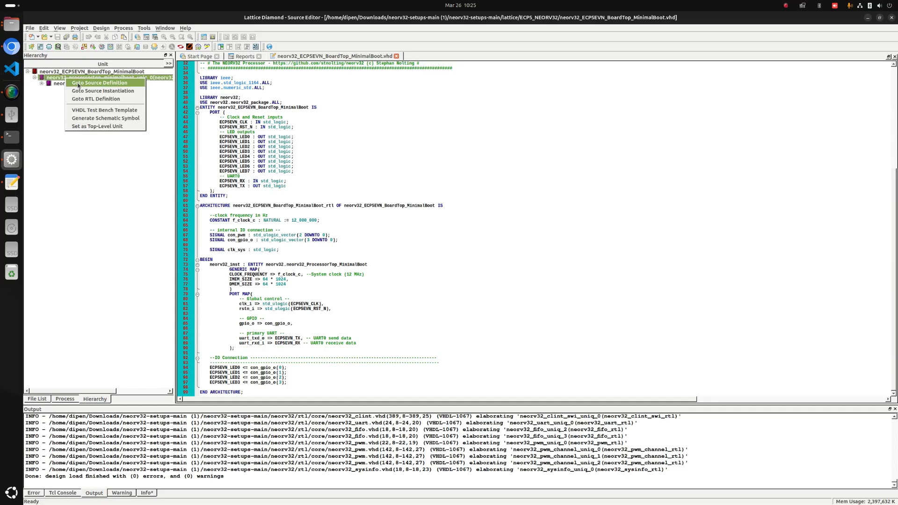
pyautogui.click(85, 84)
pyautogui.click(394, 236)
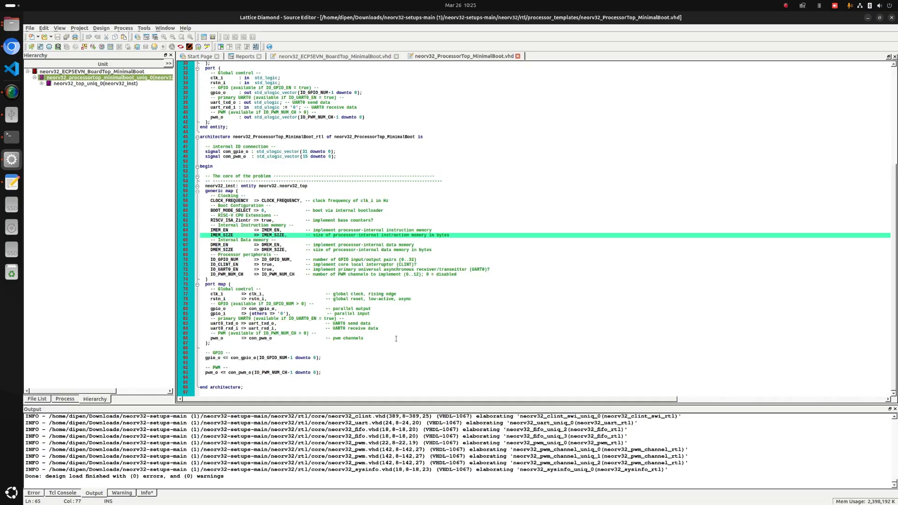
pyautogui.scroll(9, 397, 339)
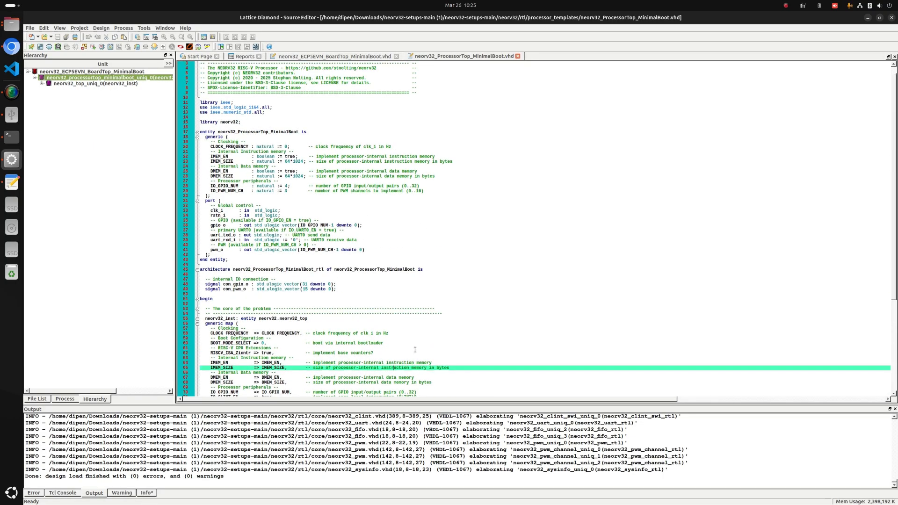
# Compare the neorv32_inst generics and port map in the ProcessorTop source with the IMEM_SIZE and DMEM_SIZE generics in the BoardTop source.
pyautogui.scroll(-5, 415, 349)
pyautogui.scroll(-4, 325, 178)
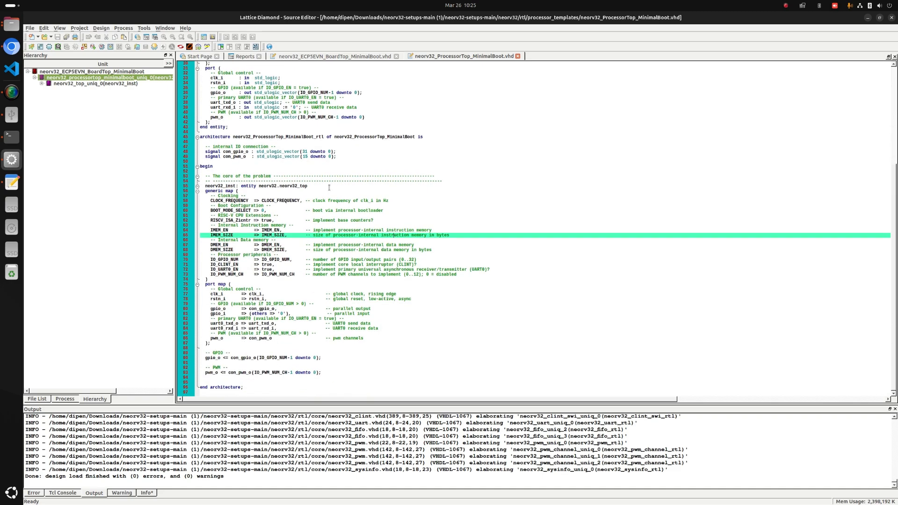
pyautogui.scroll(8, 275, 293)
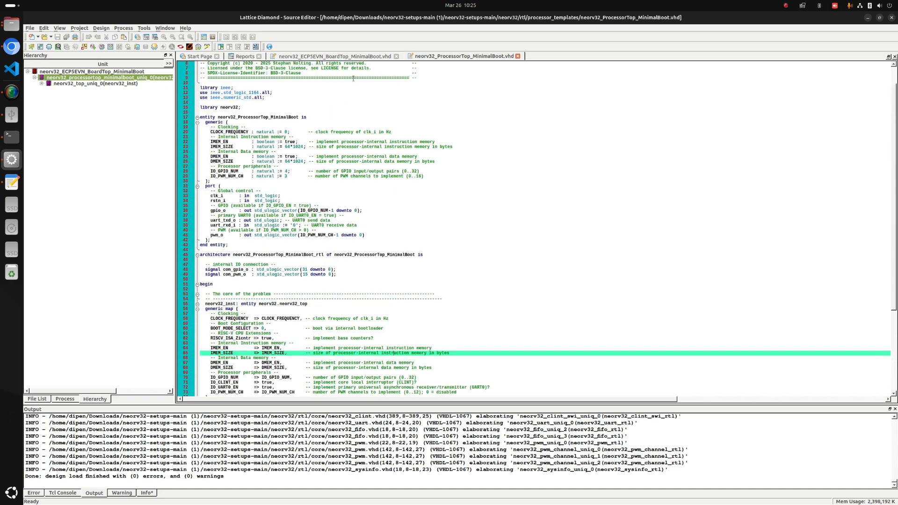
pyautogui.click(345, 56)
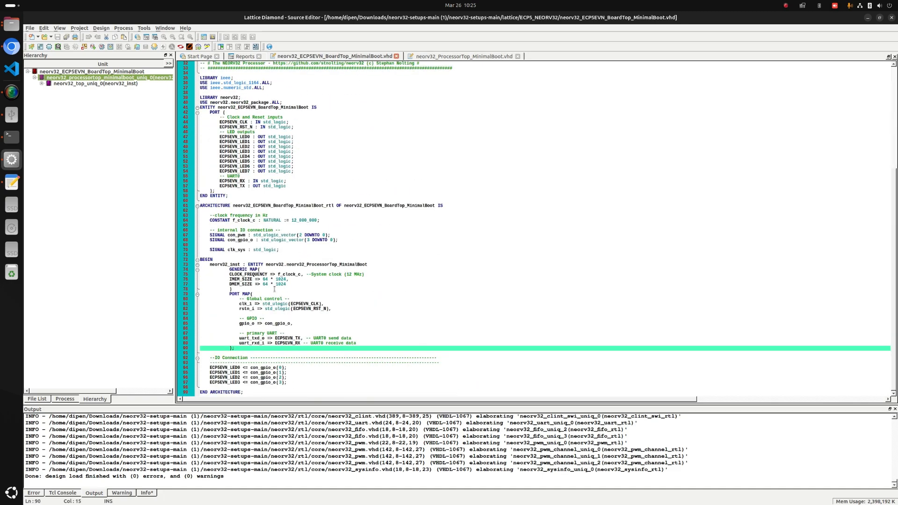
pyautogui.click(273, 280)
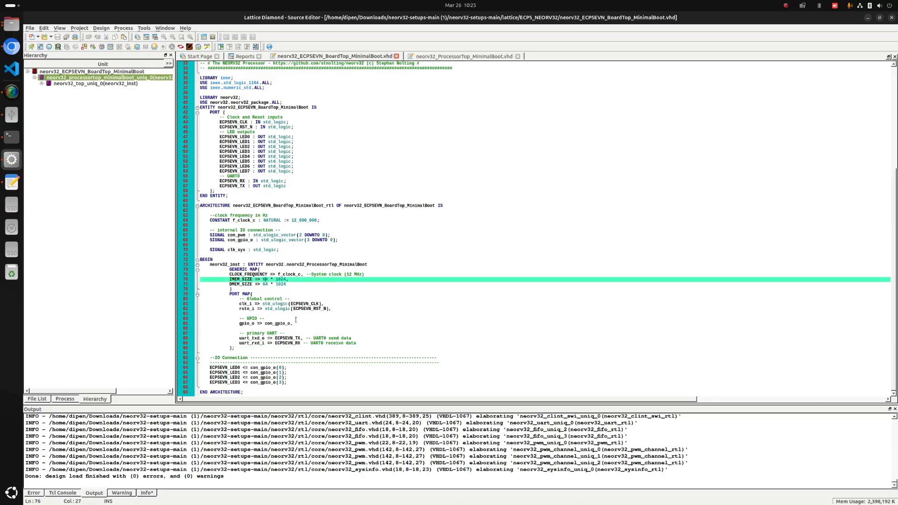
pyautogui.scroll(8, 336, 317)
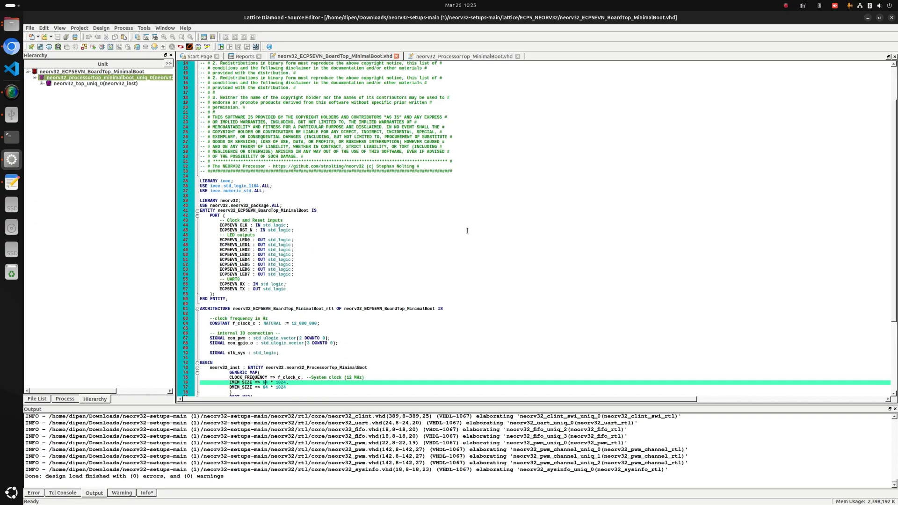
# Open the ECP5EVN_NEORV32_MinimalBoot.lpf constraint file from the project's file list for editing.
pyautogui.click(37, 399)
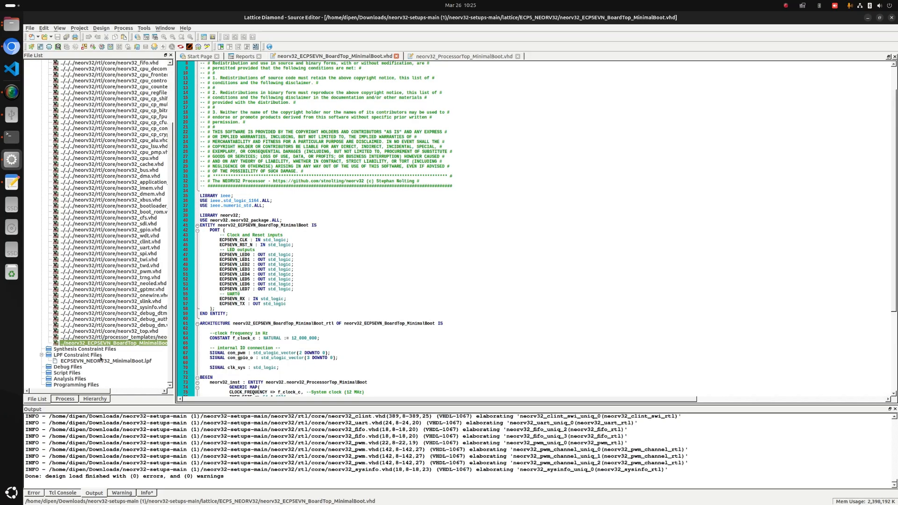
pyautogui.click(92, 361)
pyautogui.rightClick(92, 361)
pyautogui.click(124, 367)
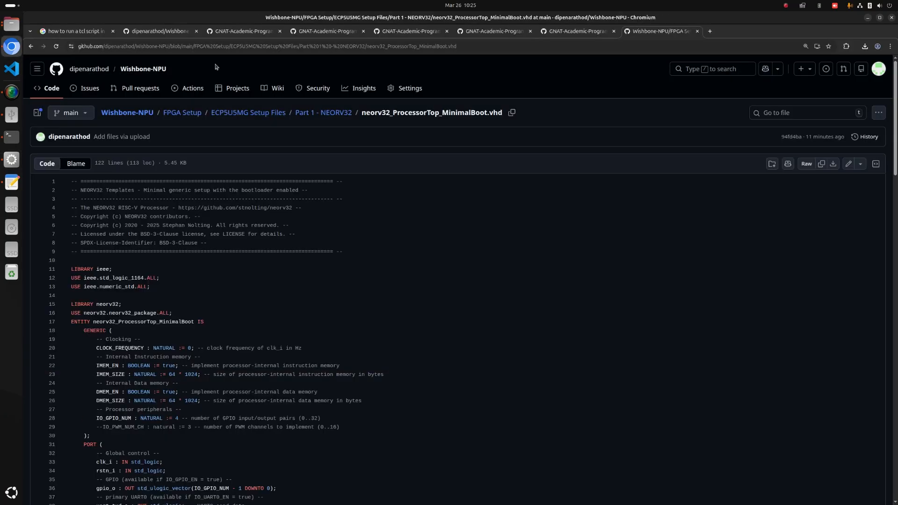
# Switch to Chromium, open ECP5EVN_NEORV32_MinimalBoot.lpf in the repository's Part 1 - NEORV32 folder and copy all of its constraint lines.
pyautogui.click(11, 47)
pyautogui.click(322, 114)
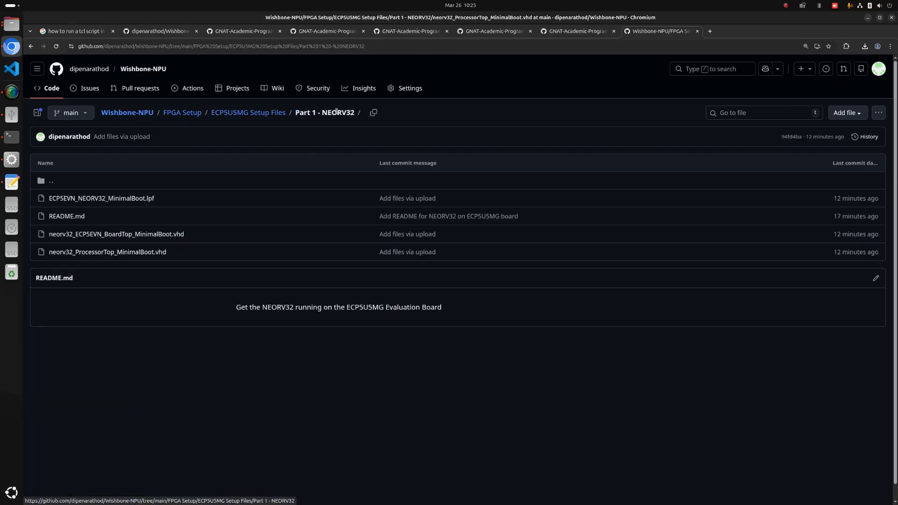
pyautogui.click(139, 200)
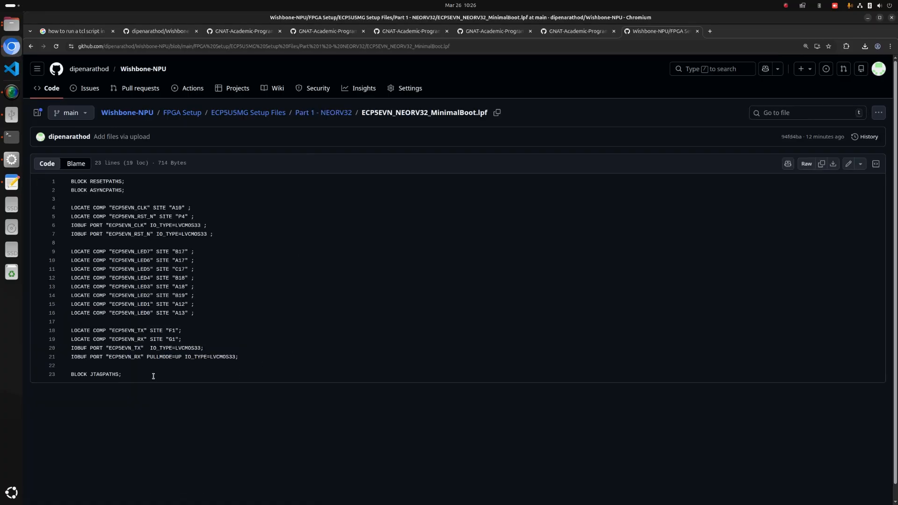
pyautogui.moveTo(153, 377); pyautogui.dragTo(68, 186)
pyautogui.hotkey('ctrl', 'c')
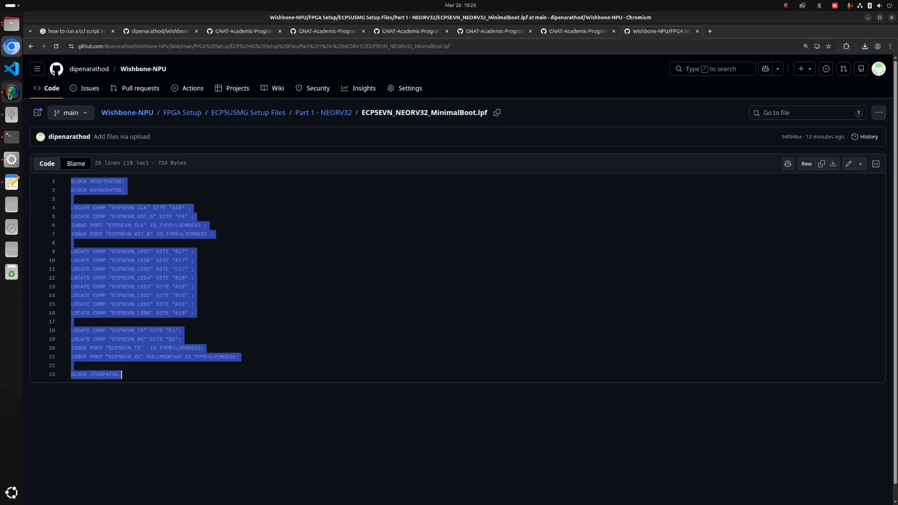
# Back in Lattice Diamond, replace the whole content of ECP5EVN_NEORV32_MinimalBoot.lpf with the copied constraints and save the file.
pyautogui.click(11, 160)
pyautogui.hotkey('ctrl', 'a')
pyautogui.hotkey('ctrl', 'v')
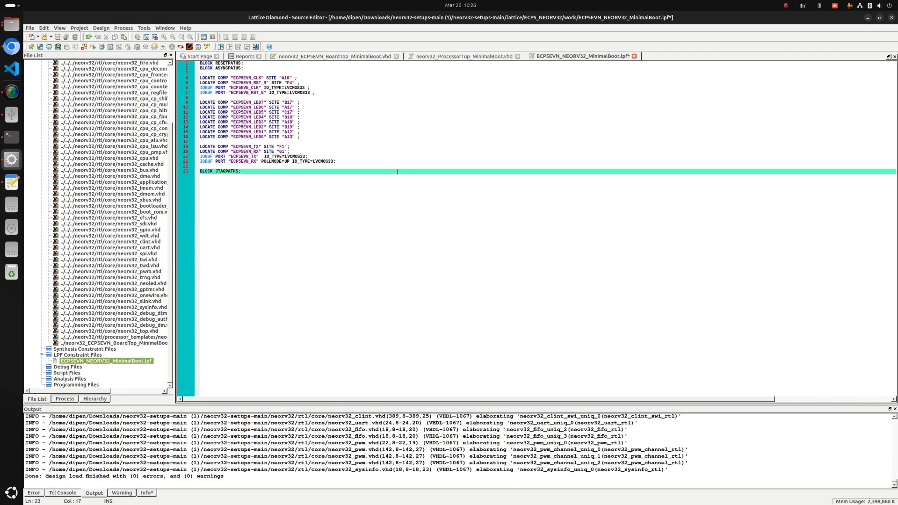
pyautogui.hotkey('ctrl', 's')
pyautogui.click(85, 493)
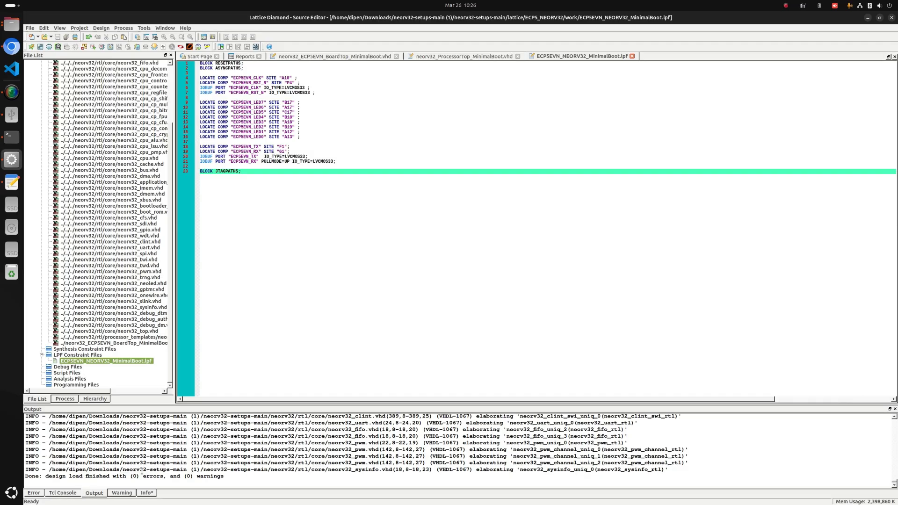
# Try to generate the bitstream file from the export processes using the Lattice Synthesis Engine.
pyautogui.click(68, 400)
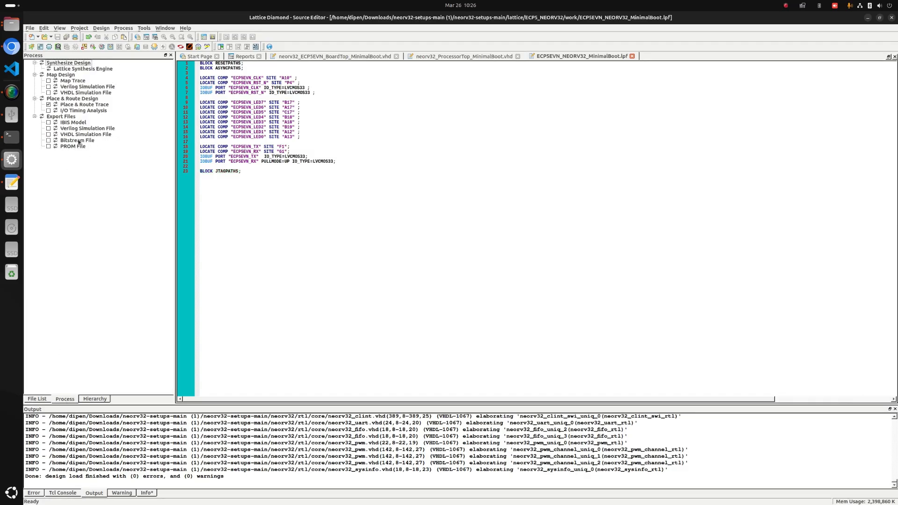
pyautogui.click(37, 399)
pyautogui.click(65, 399)
pyautogui.click(79, 140)
pyautogui.rightClick(82, 141)
pyautogui.click(109, 150)
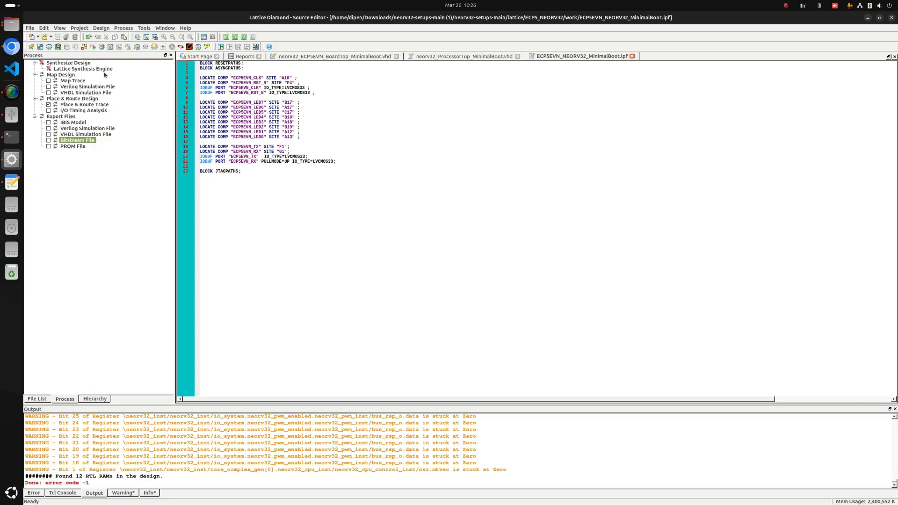
# Set the synthesis tool of the active implementation impl1 to Synplify Pro in the project properties.
pyautogui.click(101, 29)
pyautogui.moveTo(79, 28)
pyautogui.moveTo(109, 76)
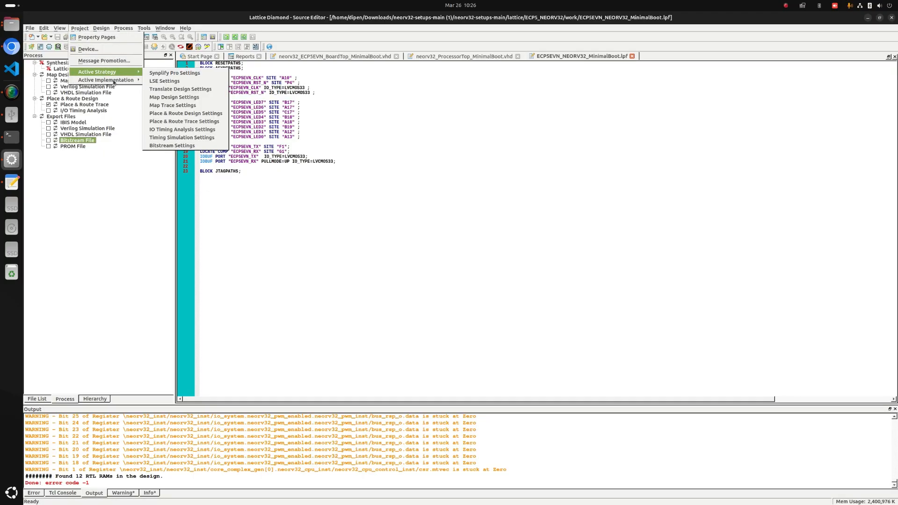
pyautogui.click(173, 90)
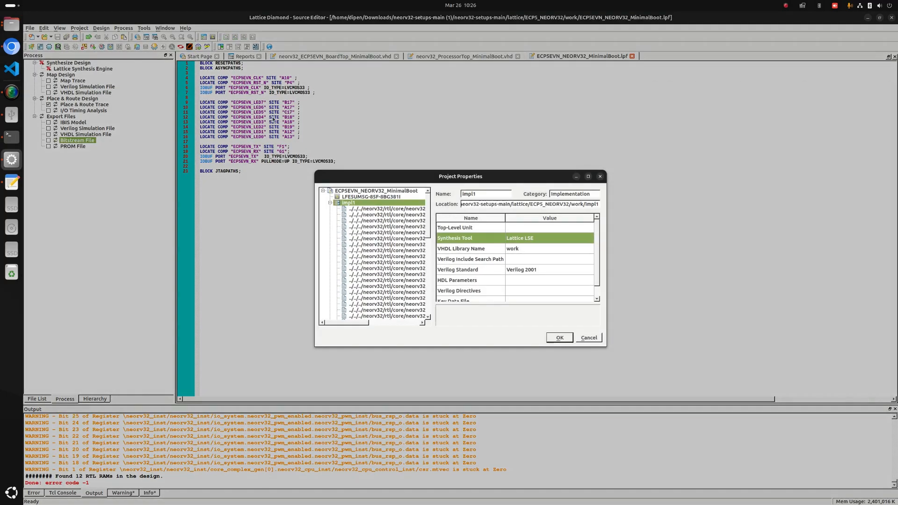
pyautogui.click(537, 239)
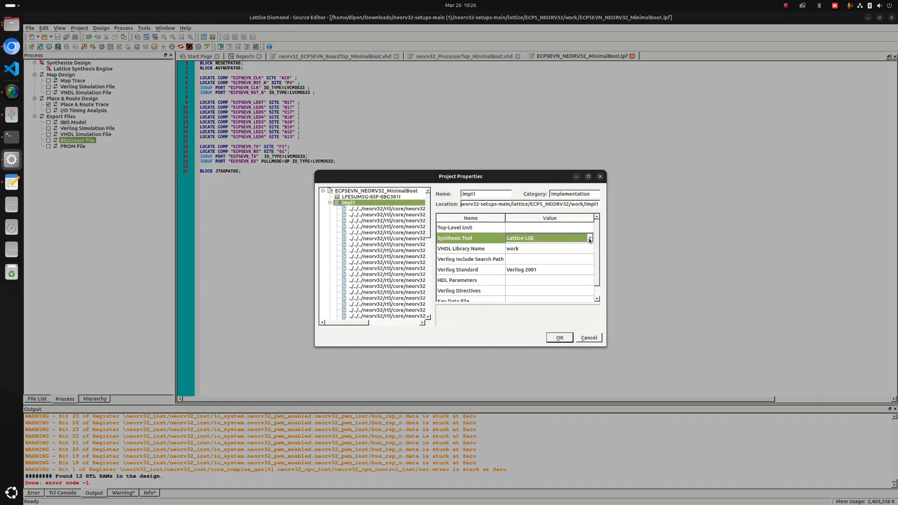
pyautogui.click(590, 238)
pyautogui.click(548, 245)
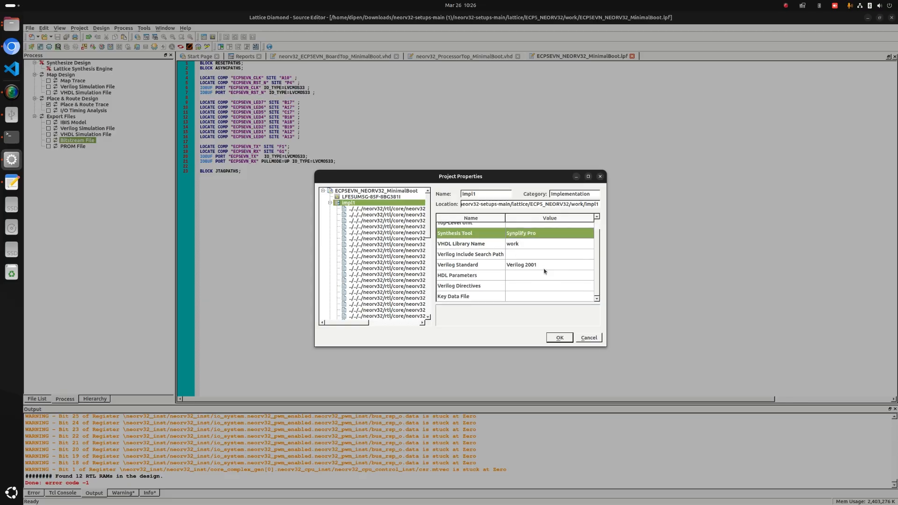
pyautogui.click(561, 338)
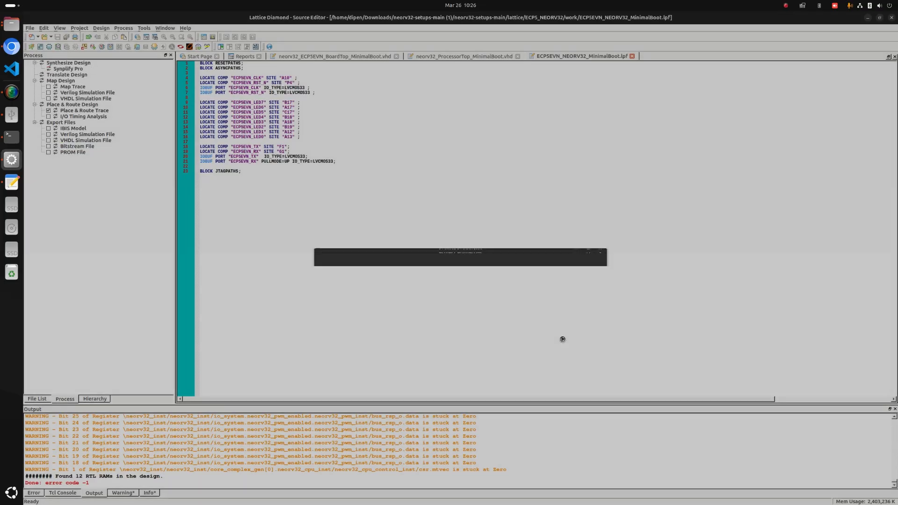
# Run the Bitstream File export process with Synplify Pro and enlarge the output area to follow the build log.
pyautogui.rightClick(81, 146)
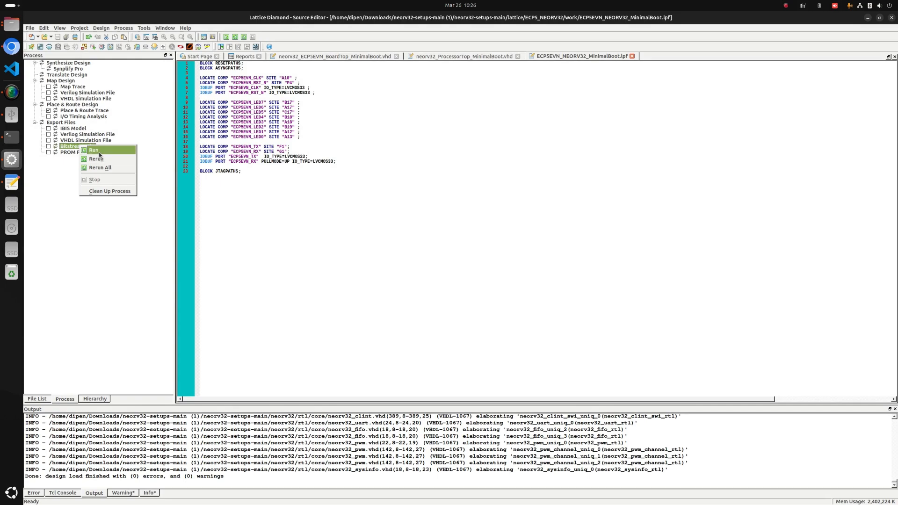
pyautogui.click(102, 158)
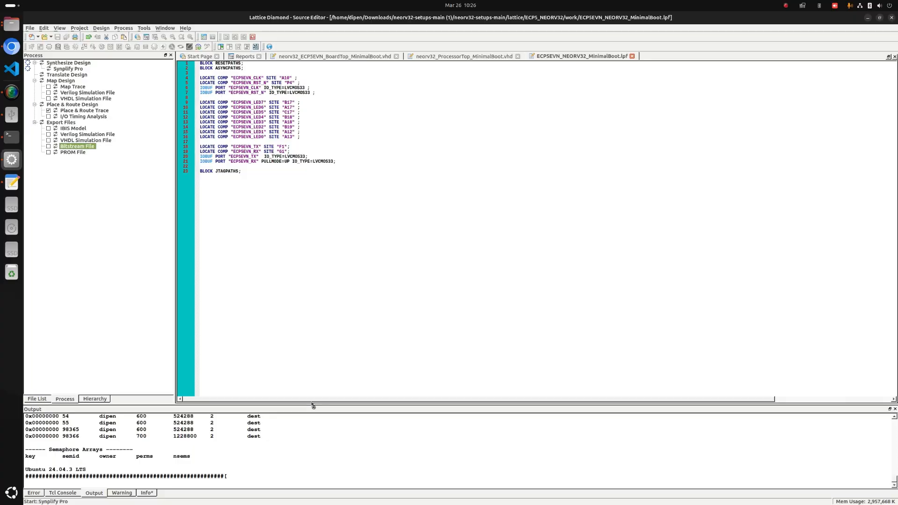
pyautogui.moveTo(312, 403); pyautogui.dragTo(316, 354)
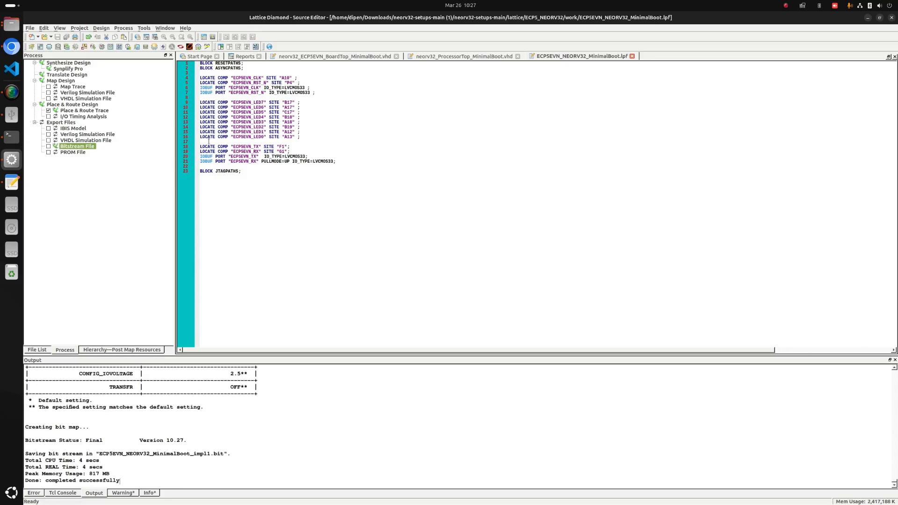
pyautogui.click(14, 96)
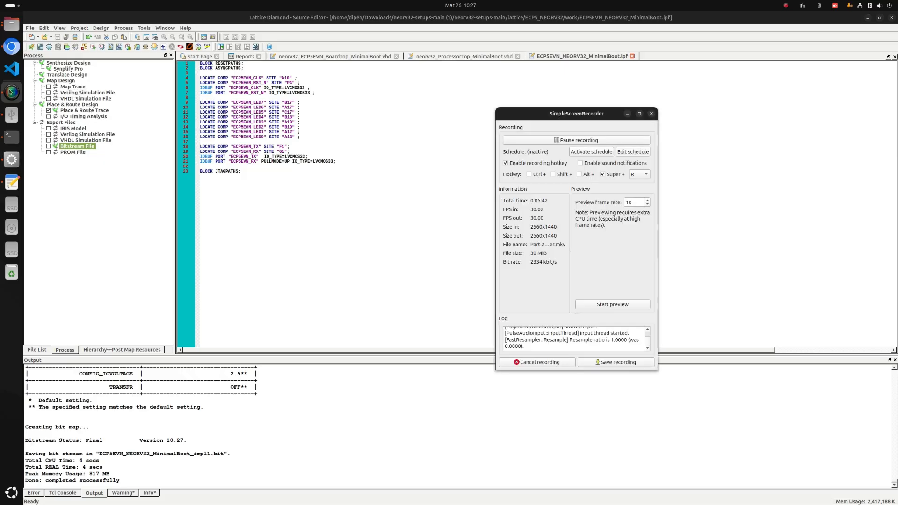
pyautogui.click(614, 364)
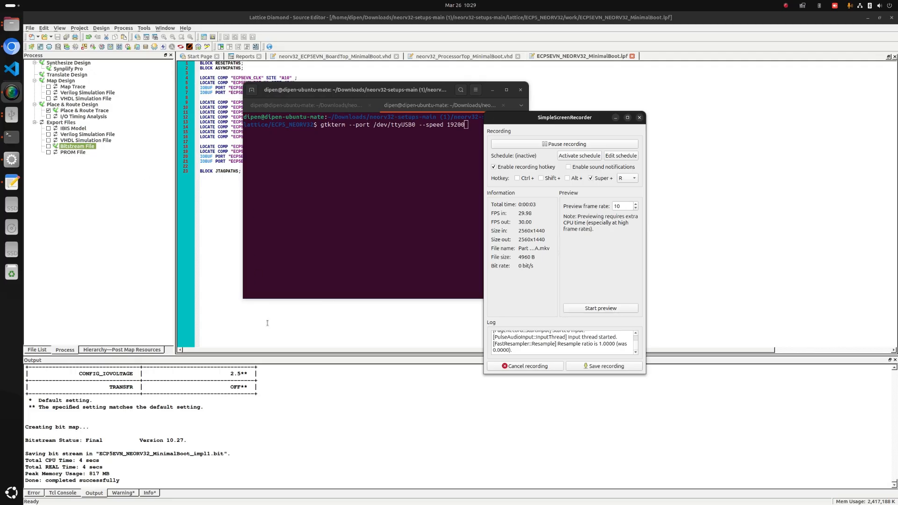
pyautogui.click(247, 257)
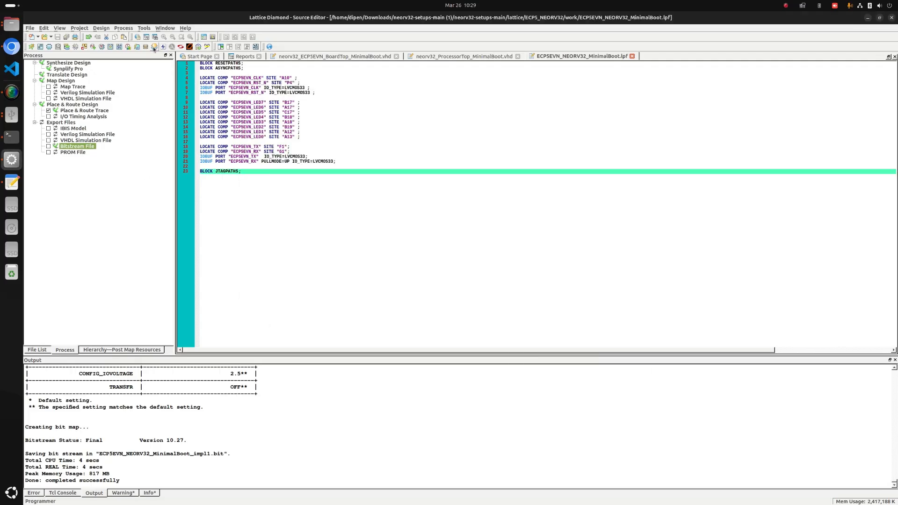
# Create a blank Programmer project without importing it to the current implementation, and select cable FTUSB-0 of the ECP5 evaluation board.
pyautogui.click(169, 48)
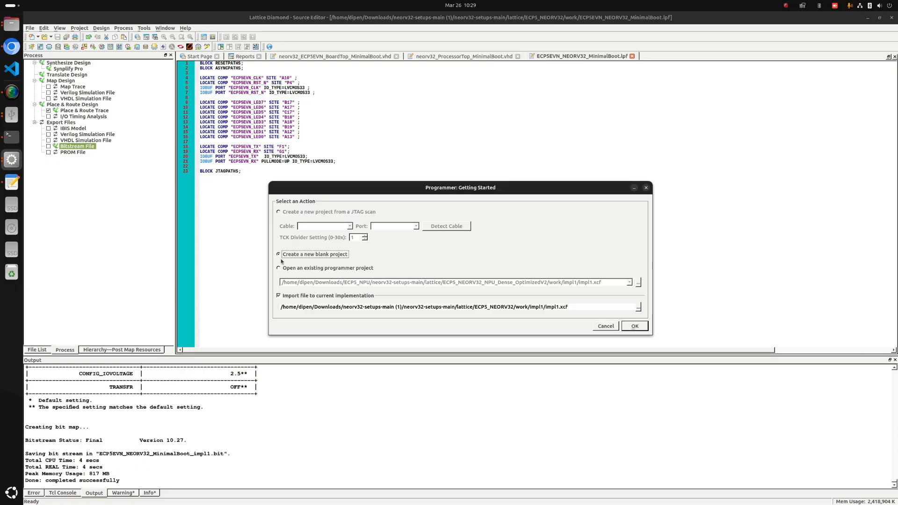
pyautogui.click(278, 296)
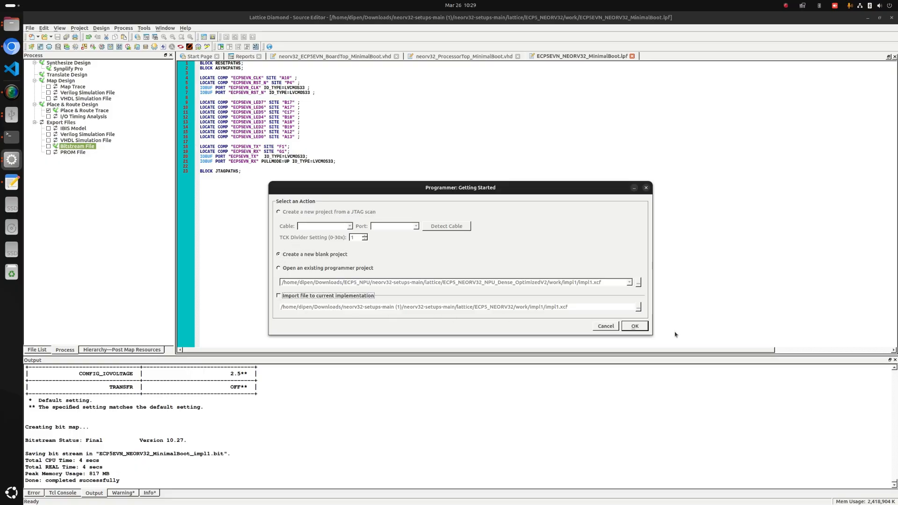
pyautogui.click(635, 326)
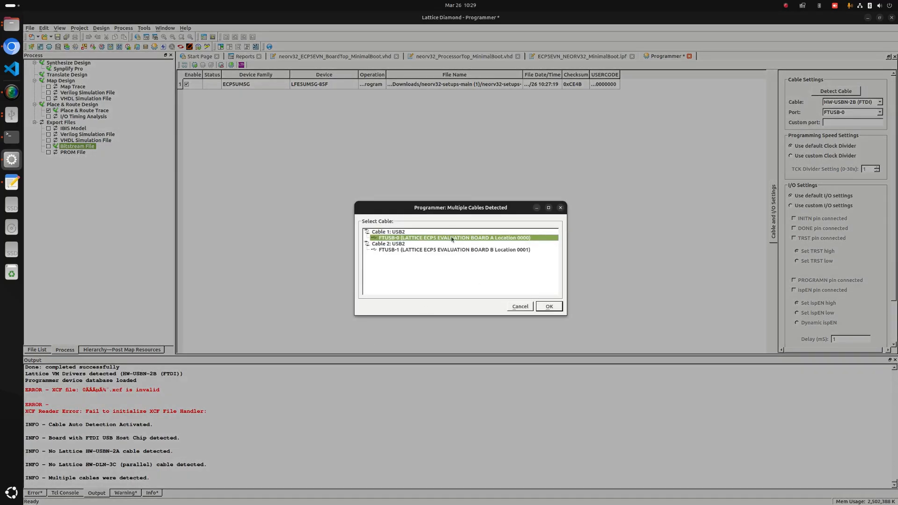
pyautogui.click(550, 307)
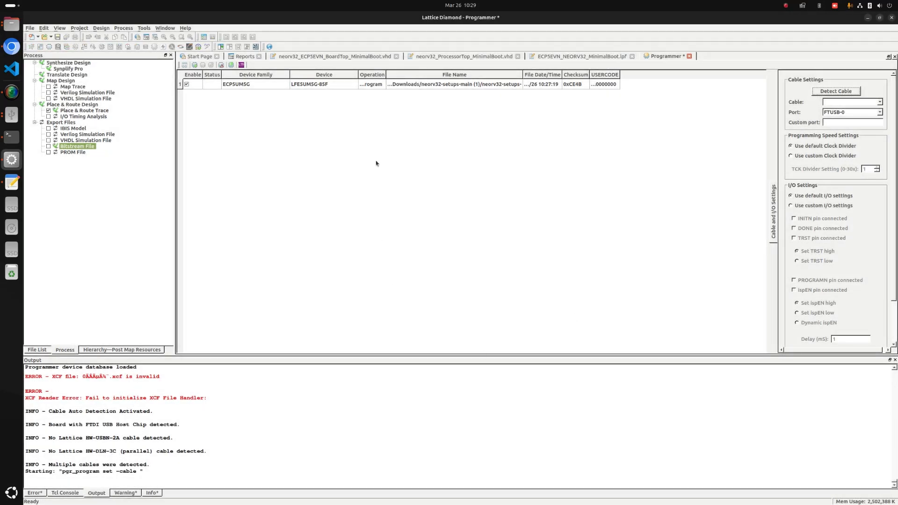
# Choose ECP5EVN_NEORV32_MinimalBoot_impl1.bit from work/impl1 as the programming file and program the LFE5UM5G-85F device.
pyautogui.click(453, 86)
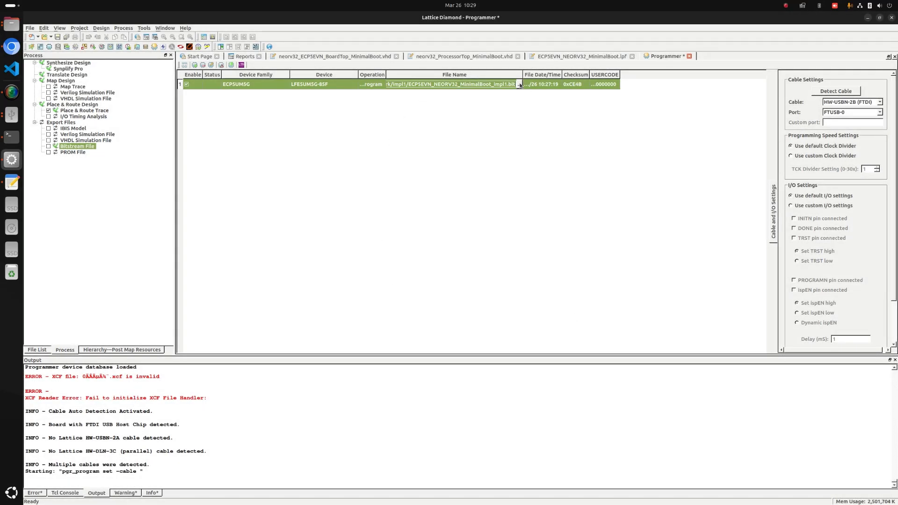
pyautogui.click(519, 85)
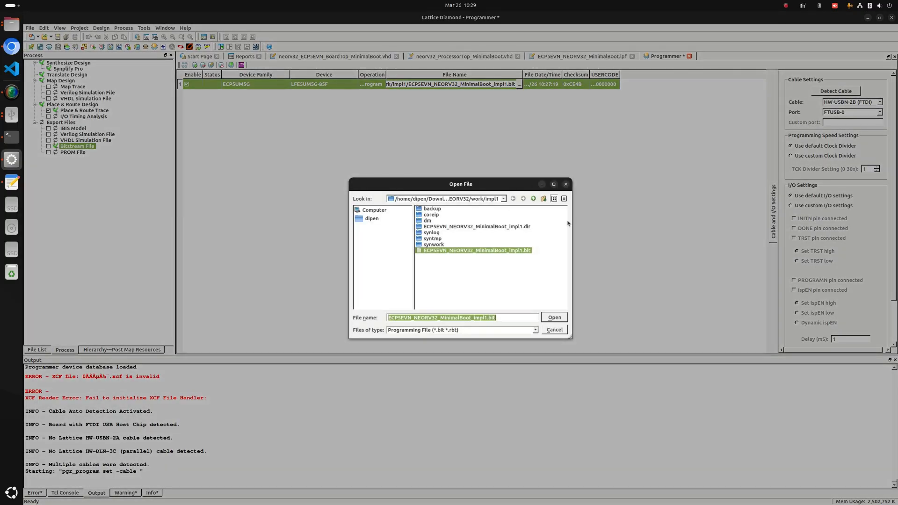
pyautogui.moveTo(574, 218); pyautogui.dragTo(814, 222)
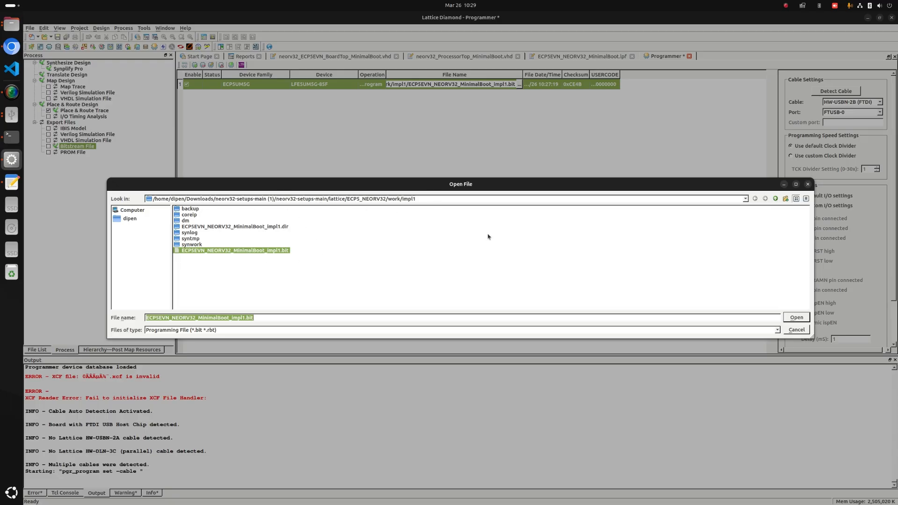
pyautogui.click(796, 319)
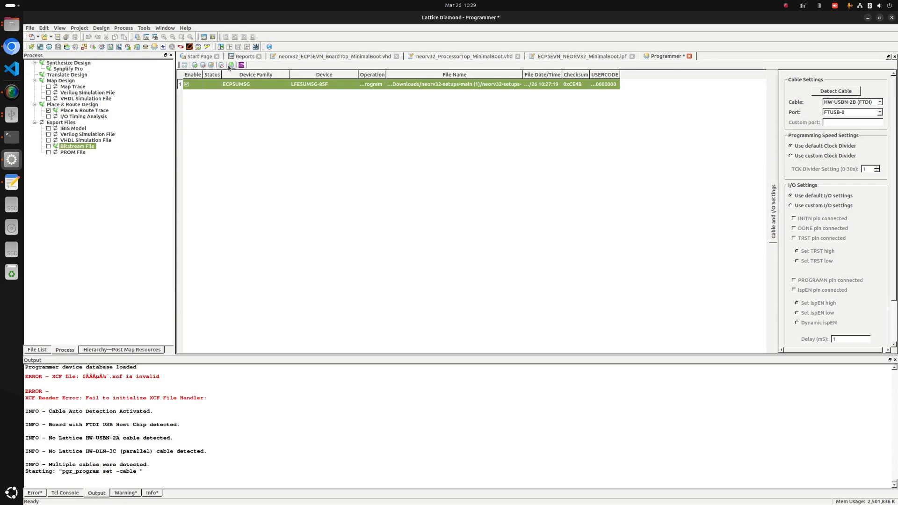
pyautogui.click(231, 66)
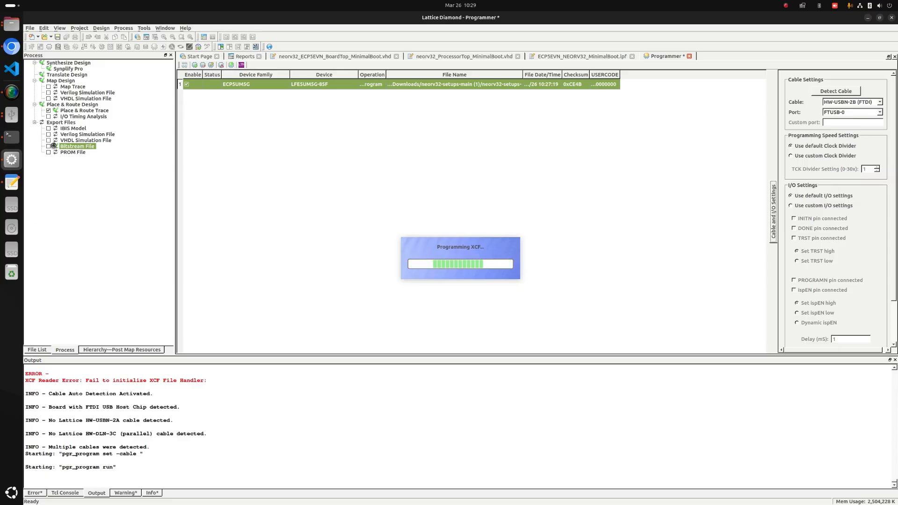
# Switch to the terminal and try to open /dev/ttyUSB0 at speed 19200 with gtkterm, closing the GTKTerm window.
pyautogui.click(12, 137)
pyautogui.moveTo(329, 93); pyautogui.dragTo(605, 138)
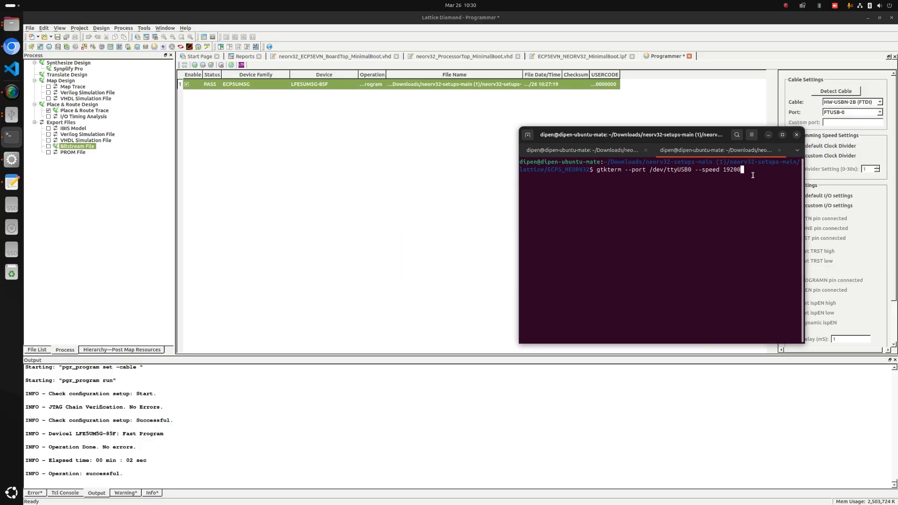
pyautogui.keyDown('super'); pyautogui.moveTo(731, 168); pyautogui.dragTo(600, 167); pyautogui.keyUp('super')
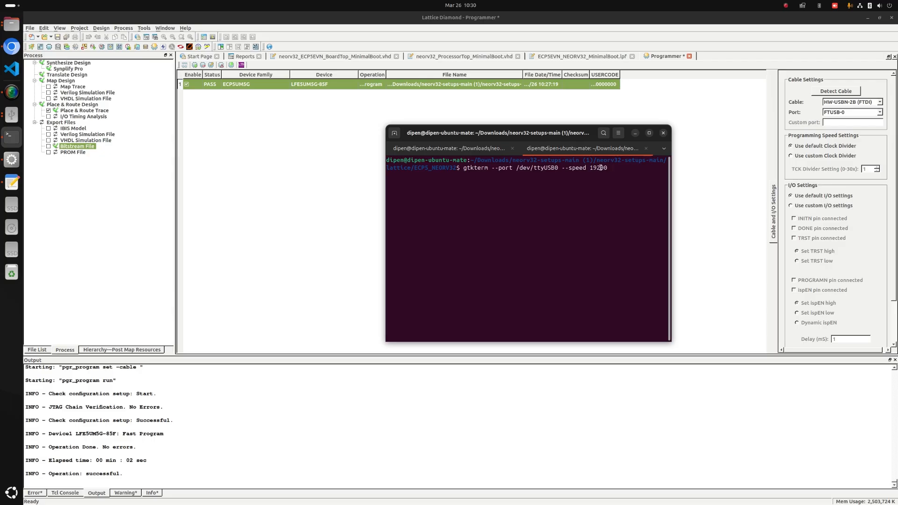
pyautogui.press('Return')
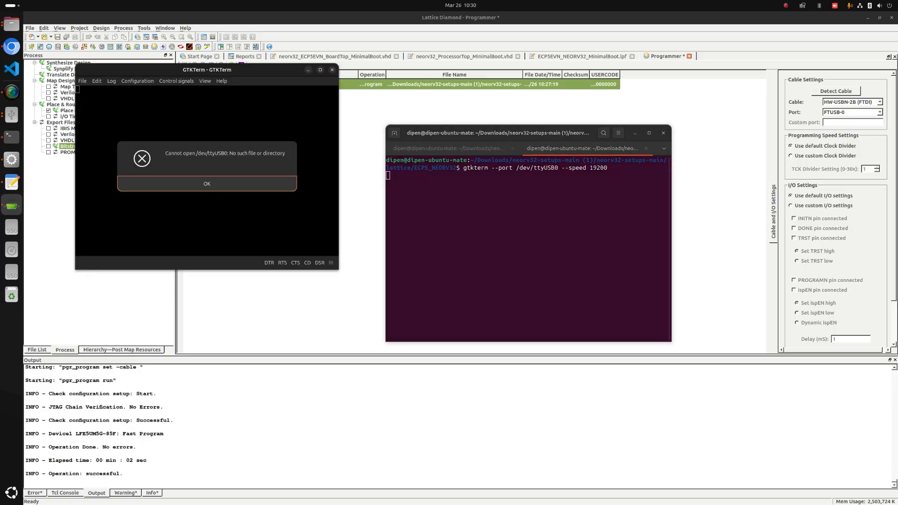
pyautogui.click(233, 176)
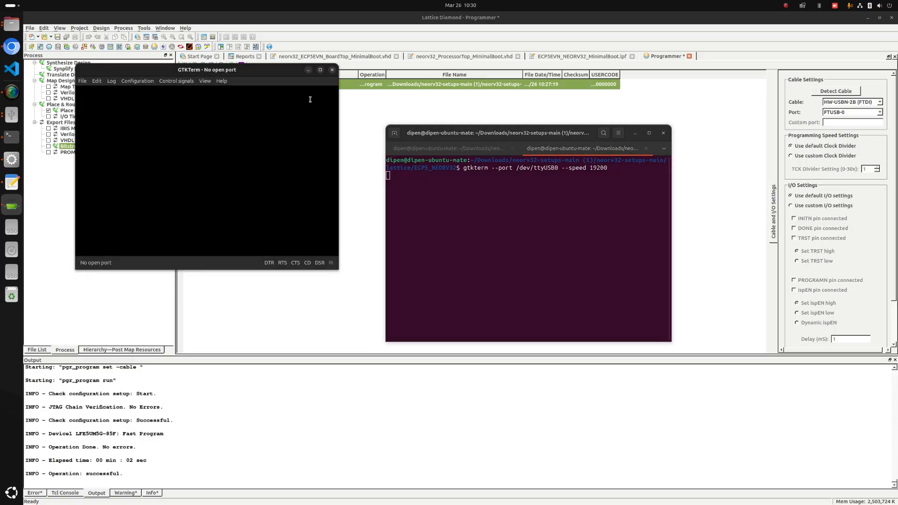
pyautogui.click(332, 70)
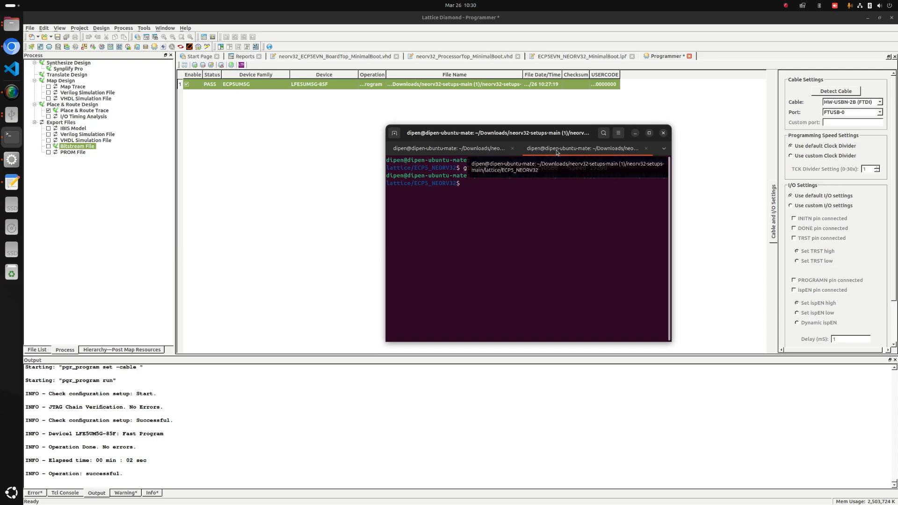
# Try to open /dev/ttyUSB2 at speed 19200 with gtkterm by editing the previous command.
pyautogui.press('Up')
pyautogui.press('Left')
pyautogui.press('Left')
pyautogui.press('Left')
pyautogui.press('Left')
pyautogui.press('Left')
pyautogui.press('Left')
pyautogui.press('Left')
pyautogui.press('Left')
pyautogui.press('Left')
pyautogui.press('Left')
pyautogui.press('Left')
pyautogui.press('Left')
pyautogui.press('Left')
pyautogui.press('Left')
pyautogui.press('BackSpace')
pyautogui.write('2')
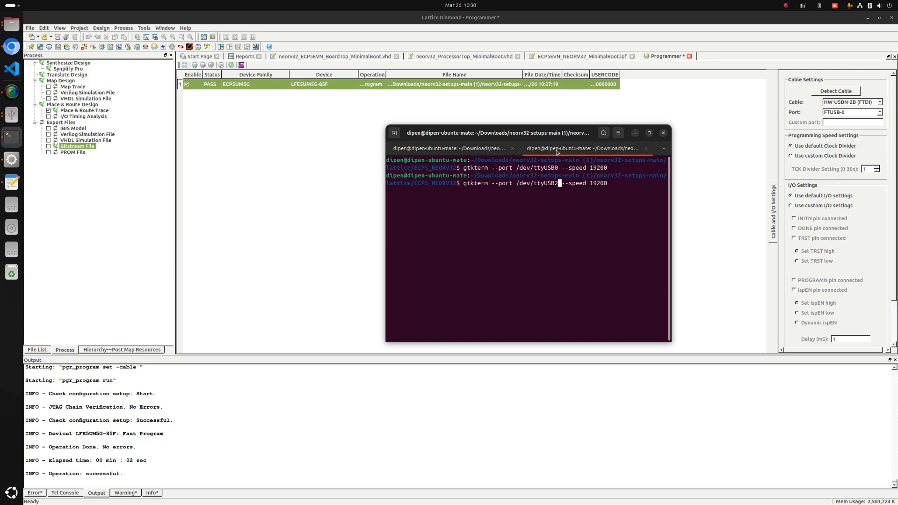
pyautogui.press('Return')
pyautogui.click(240, 185)
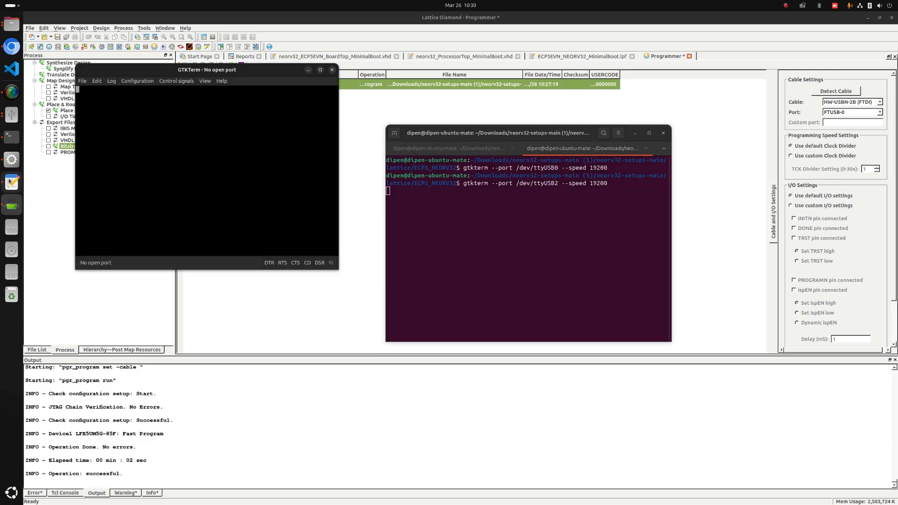
# Return to Lattice Diamond Programmer and program the LFE5UM5G-85F device again.
pyautogui.click(12, 92)
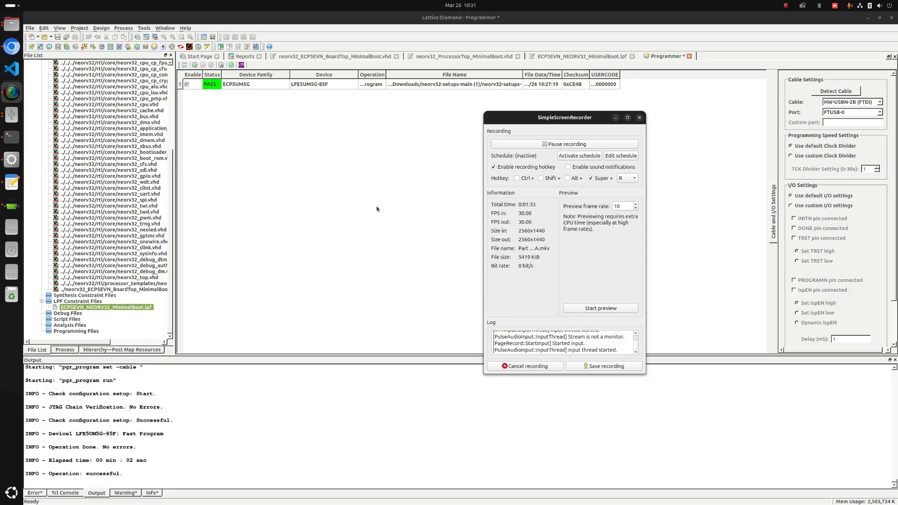
pyautogui.click(350, 188)
pyautogui.click(231, 66)
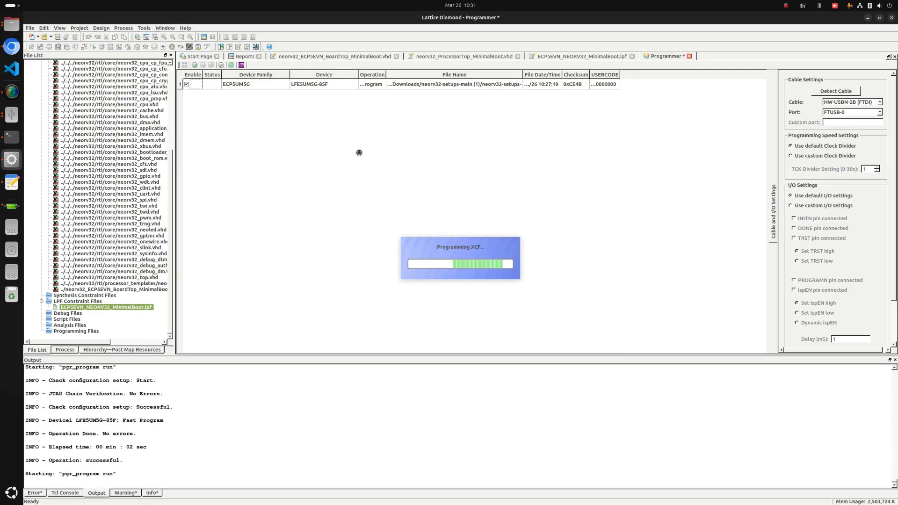
# Close the unconnected GTKTerm window and rerun gtkterm from the terminal with port /dev/ttyUSB0 and speed 19200.
pyautogui.click(12, 206)
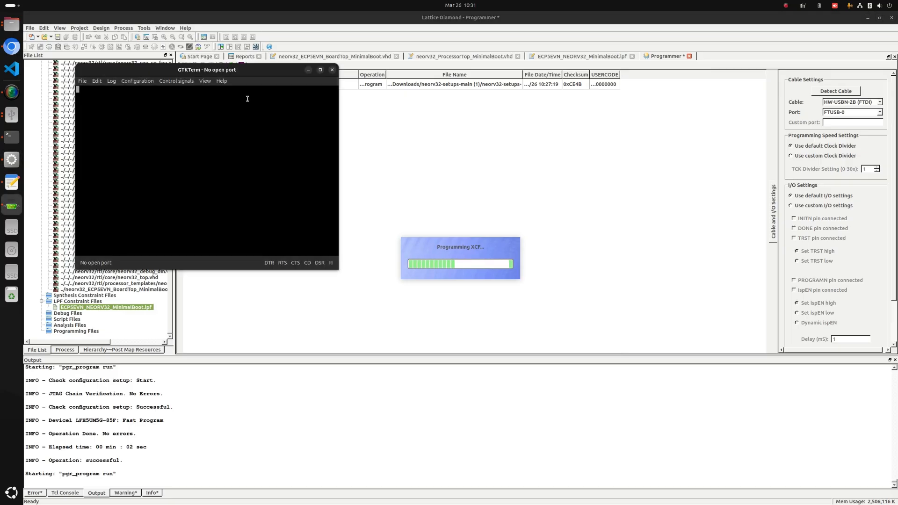
pyautogui.click(334, 71)
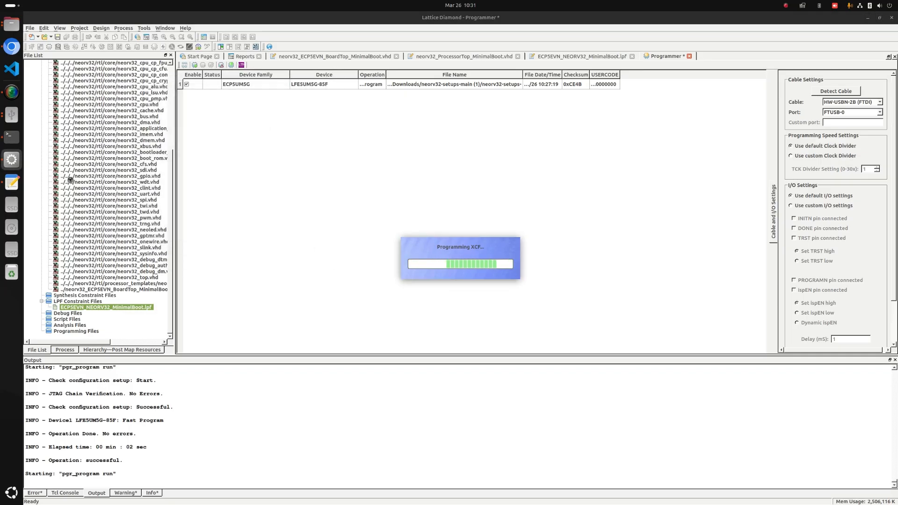
pyautogui.click(12, 136)
pyautogui.moveTo(524, 132); pyautogui.dragTo(701, 152)
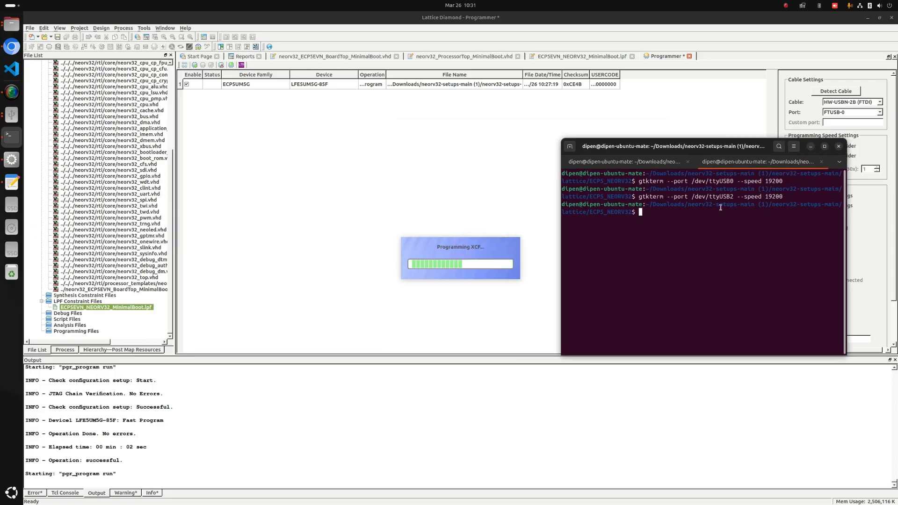
pyautogui.press('Up')
pyautogui.press('Up')
pyautogui.press('Left')
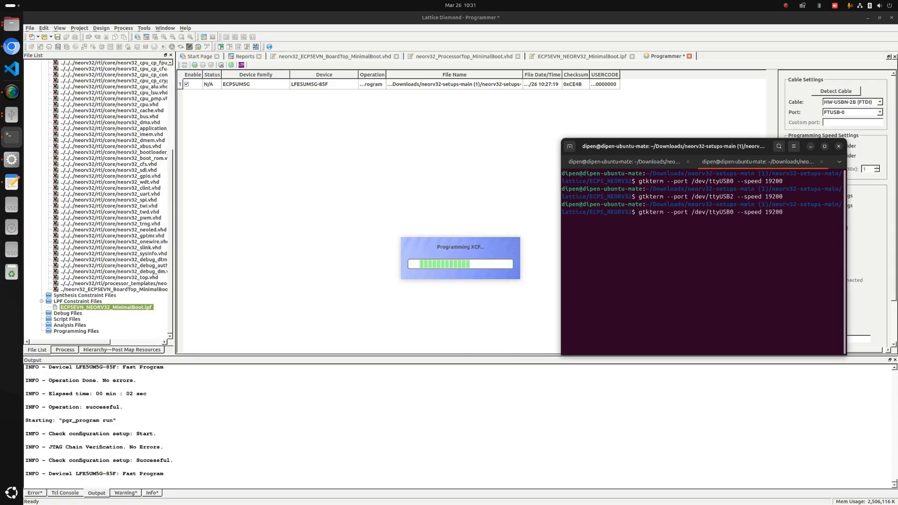
pyautogui.press('Return')
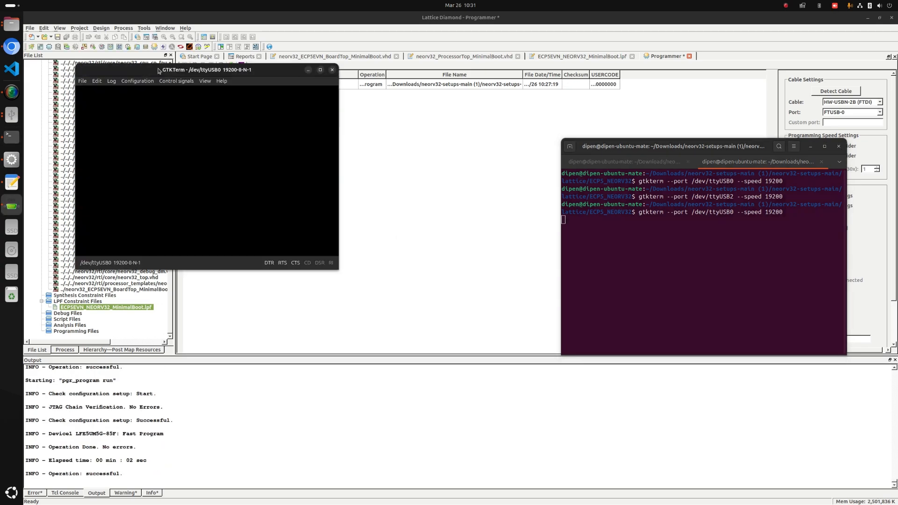
# Move the GTKTerm window next to the terminal and examine the NEORV32 bootloader's serial output.
pyautogui.moveTo(158, 71); pyautogui.dragTo(359, 105)
pyautogui.click(340, 115)
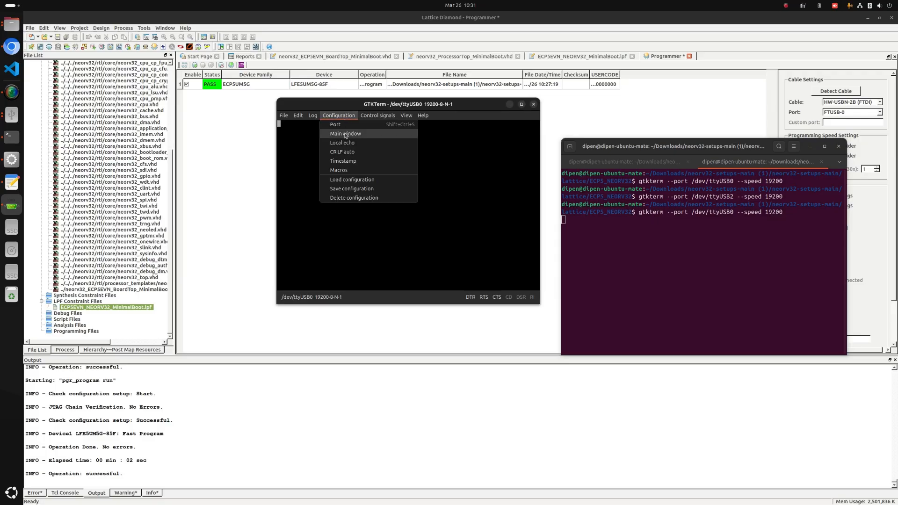
pyautogui.click(416, 155)
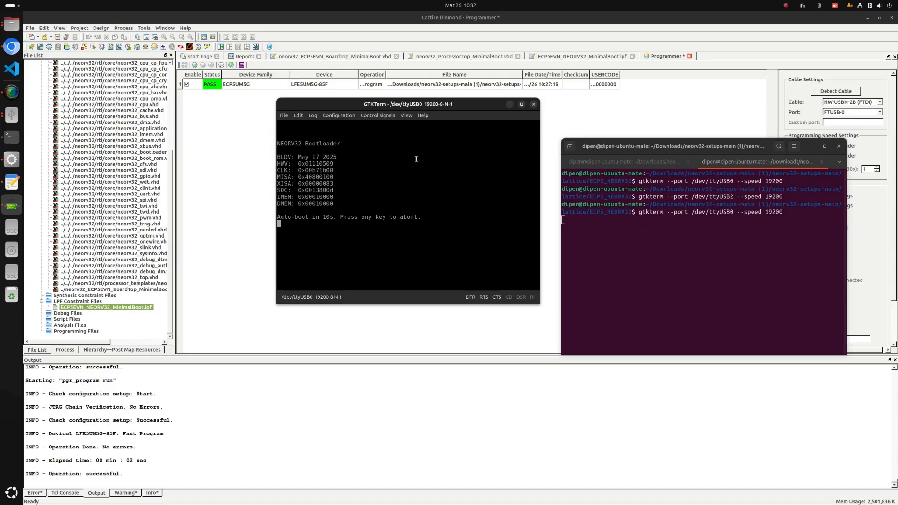
pyautogui.moveTo(336, 204); pyautogui.dragTo(279, 198)
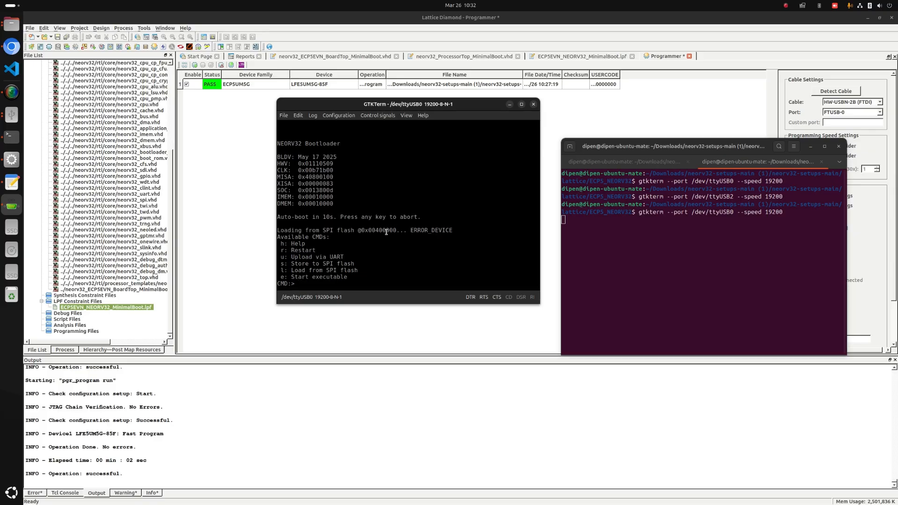
pyautogui.click(9, 96)
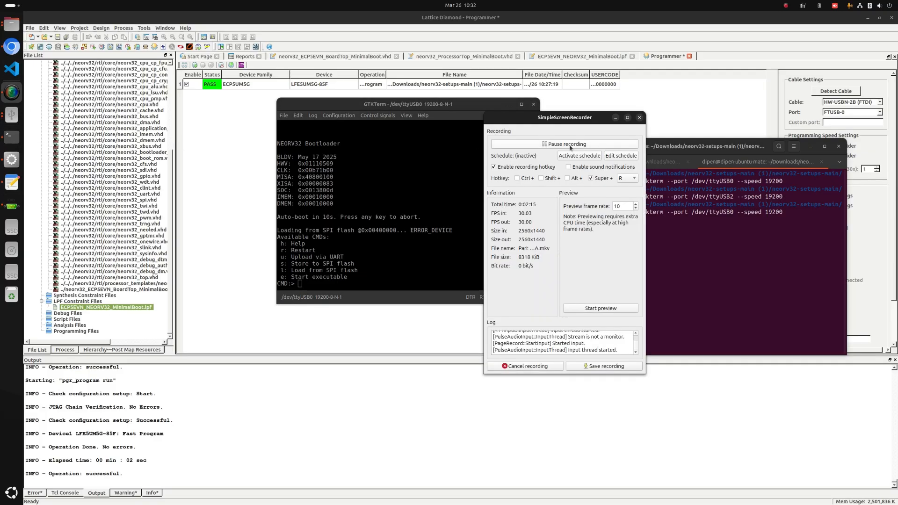